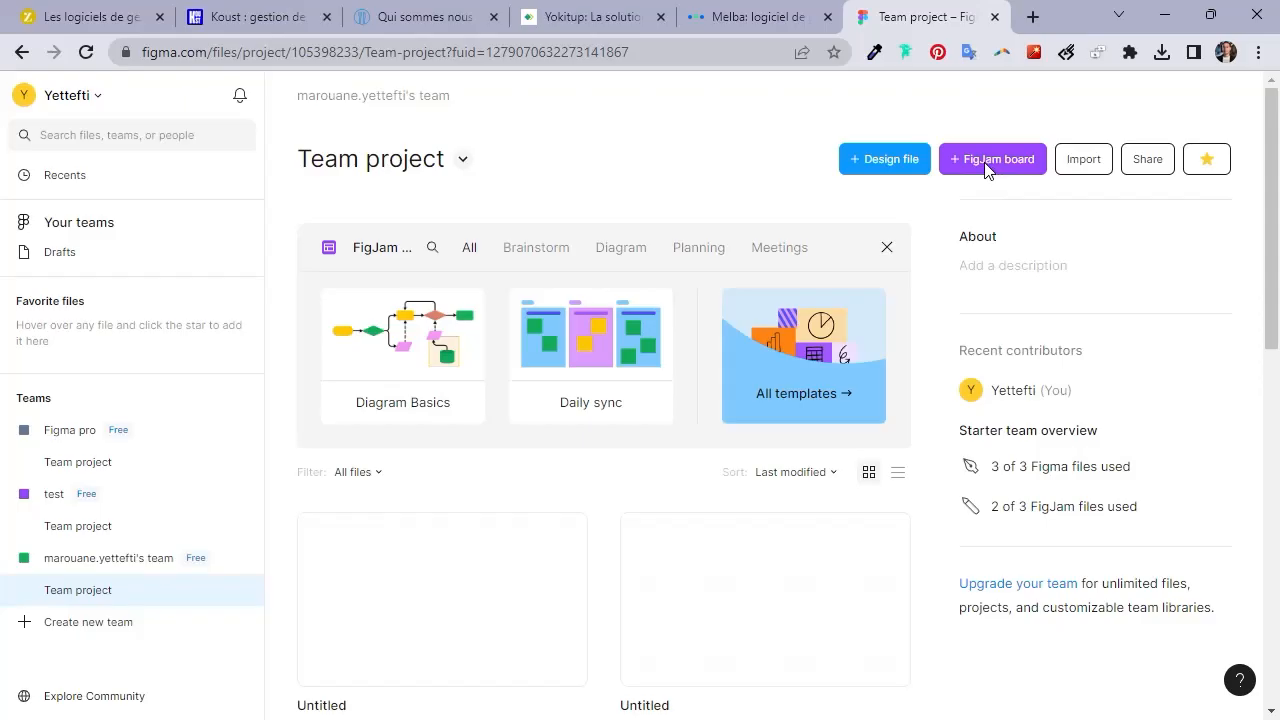
Create a new FigJam board in the team project.
left_click(986, 166)
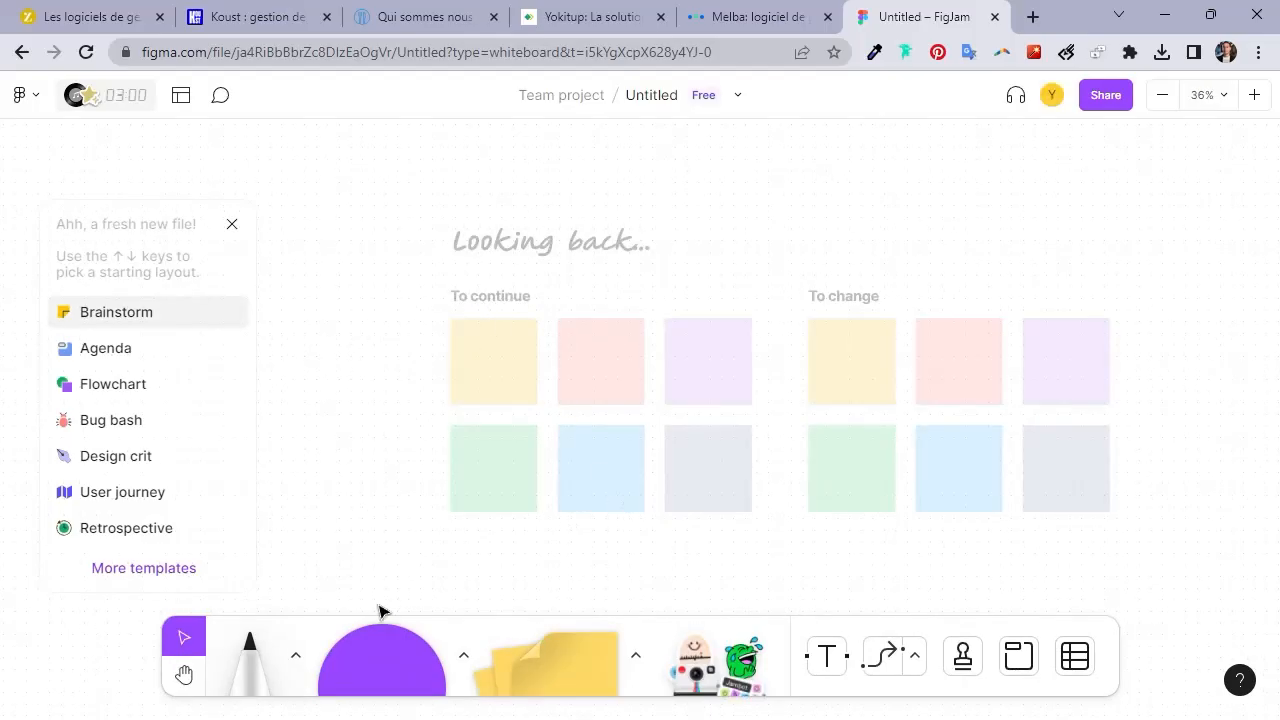
Try the marker by drawing two crossing freehand lines on the board, and undo both strokes.
left_click(254, 678)
left_click_drag(601, 201, 622, 505)
left_click_drag(478, 388, 1151, 284)
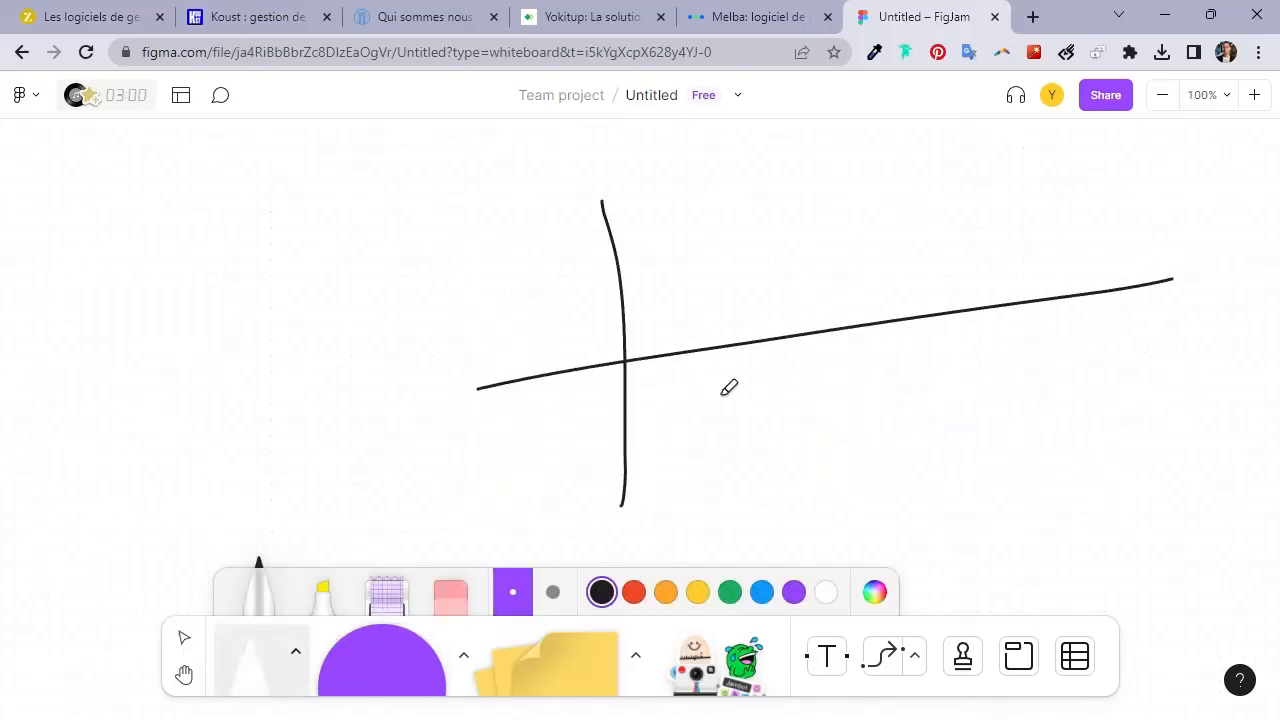
key("ctrl+z")
key("ctrl+z")
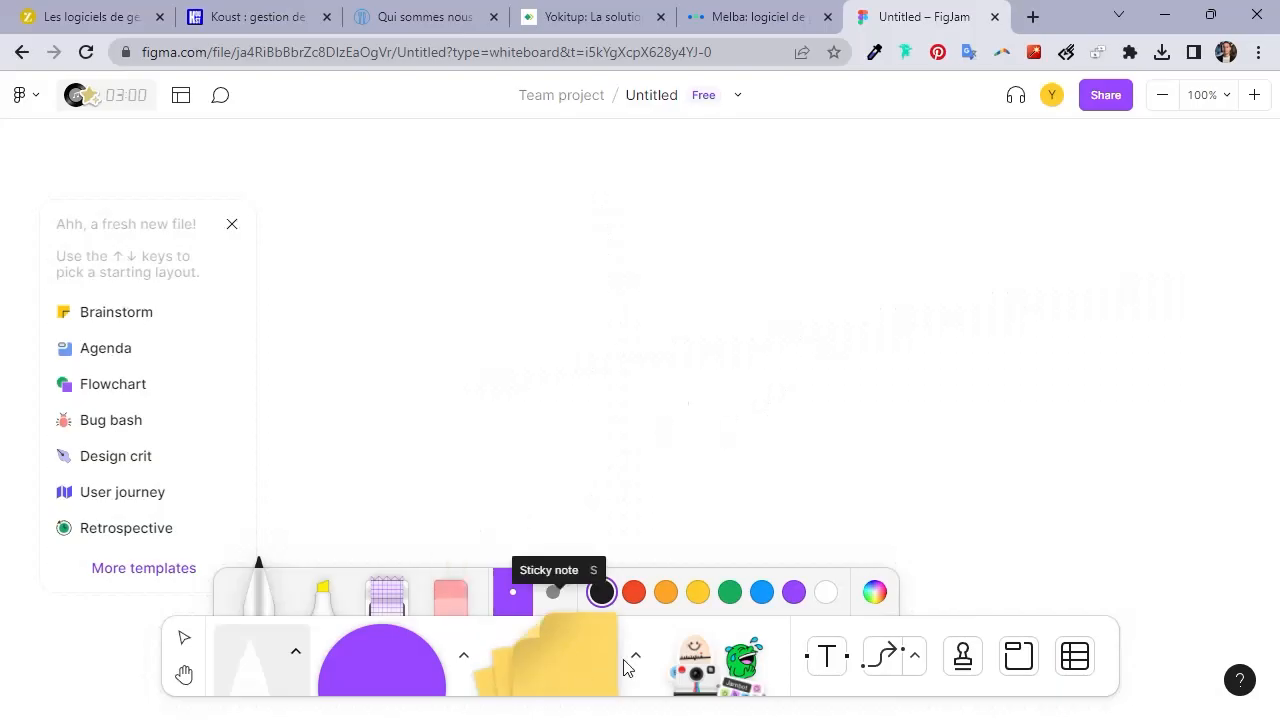
Insert a two-by-two table on the board and enlarge it into four roomy quadrants.
left_click(1062, 658)
left_click(558, 242)
left_click_drag(942, 372, 1115, 620)
left_click_drag(886, 385, 725, 234)
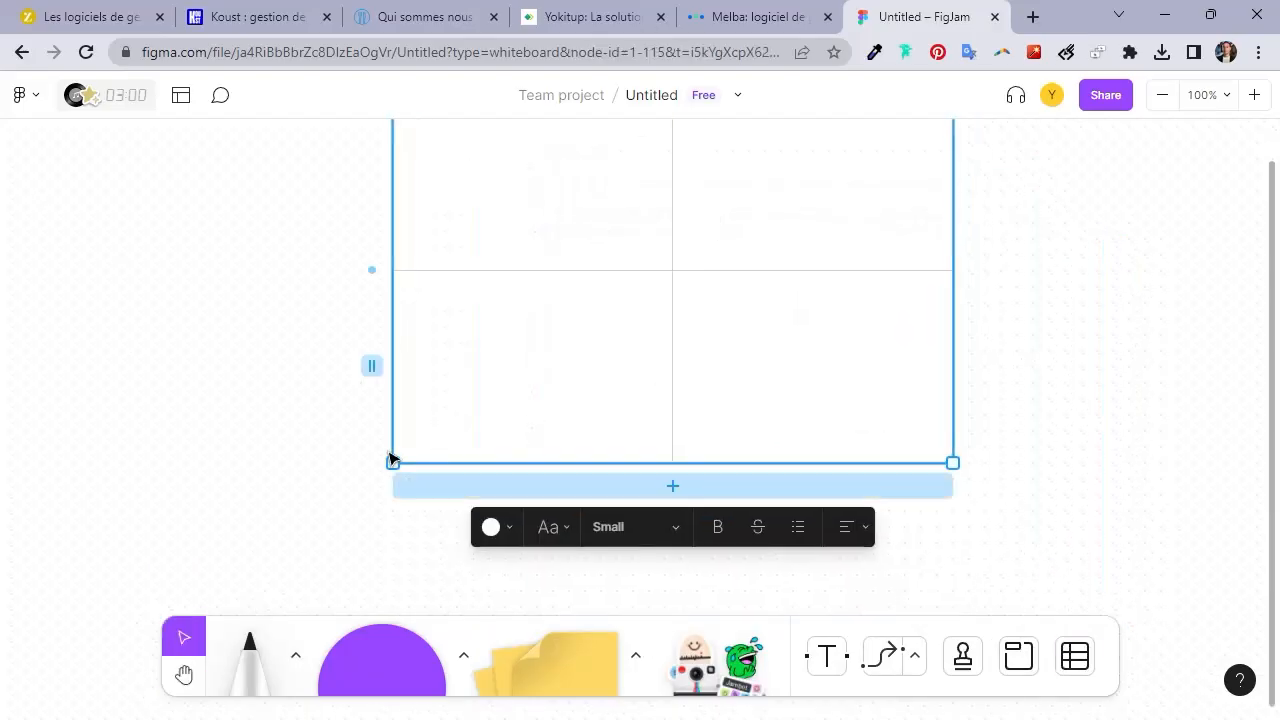
left_click_drag(392, 462, 328, 539)
key("h")
left_click_drag(559, 238, 586, 380)
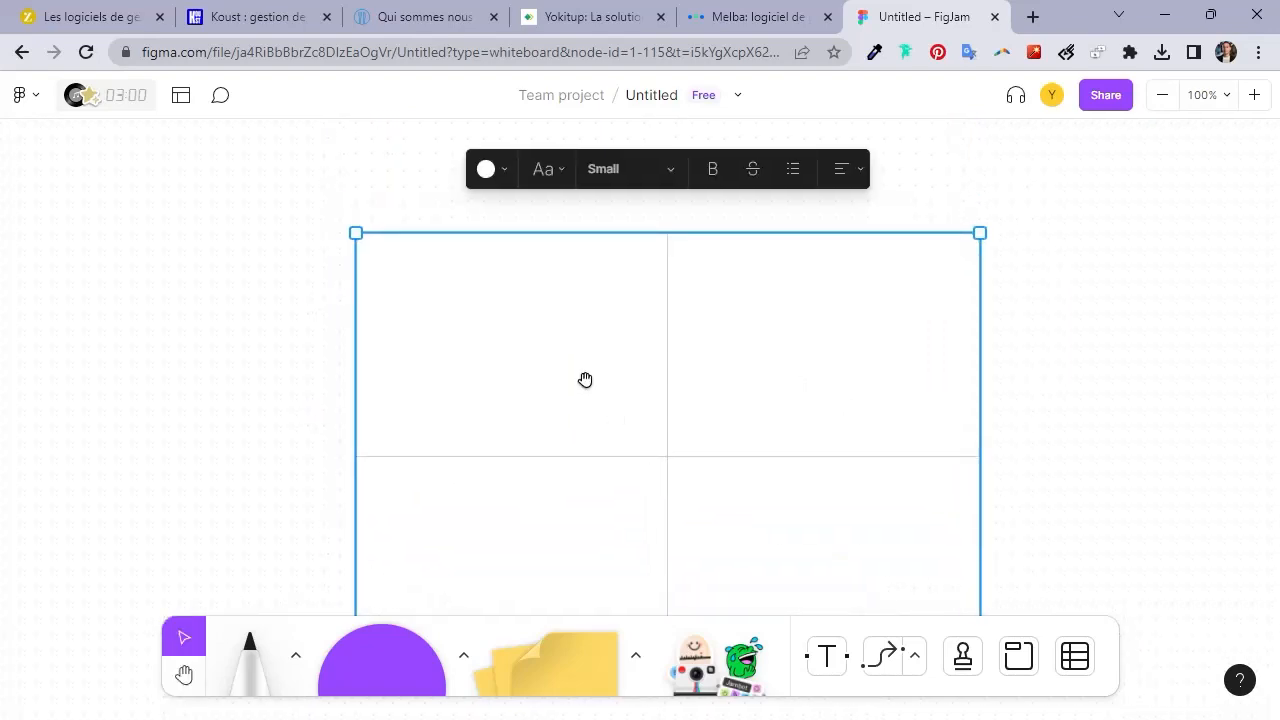
Add the text label "Forces" just above the table's first column.
left_click(829, 656)
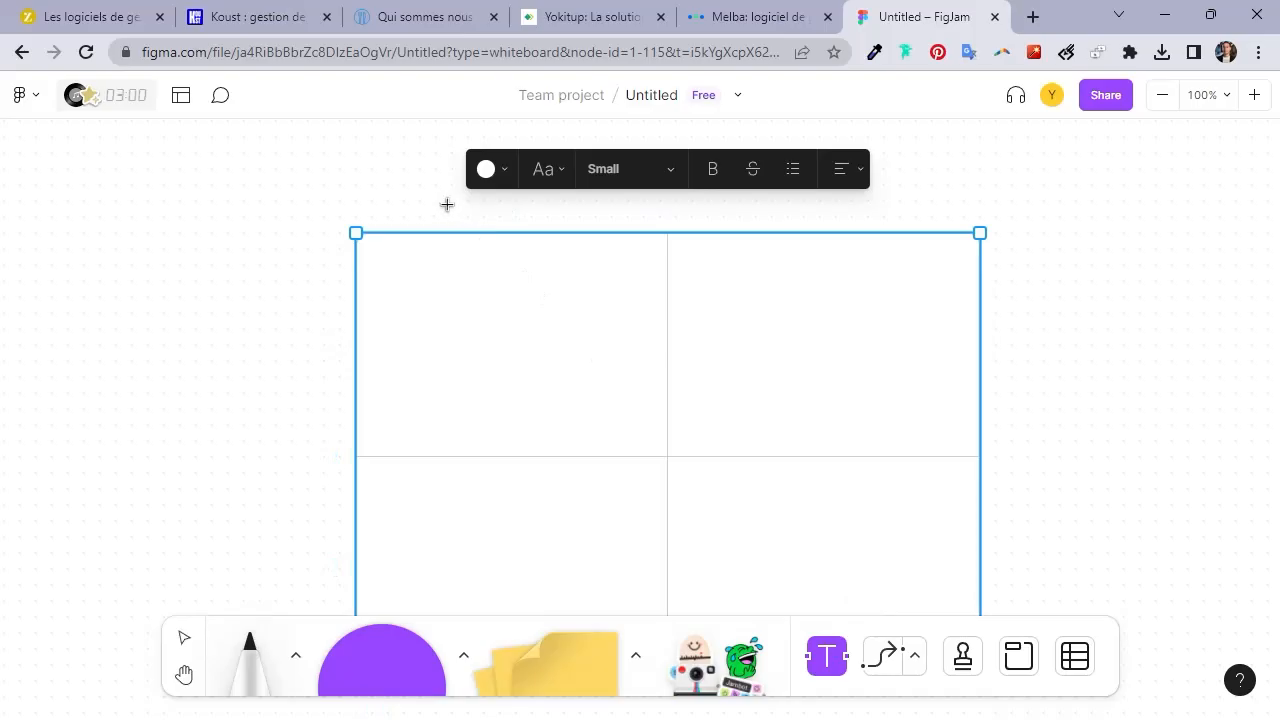
left_click(450, 206)
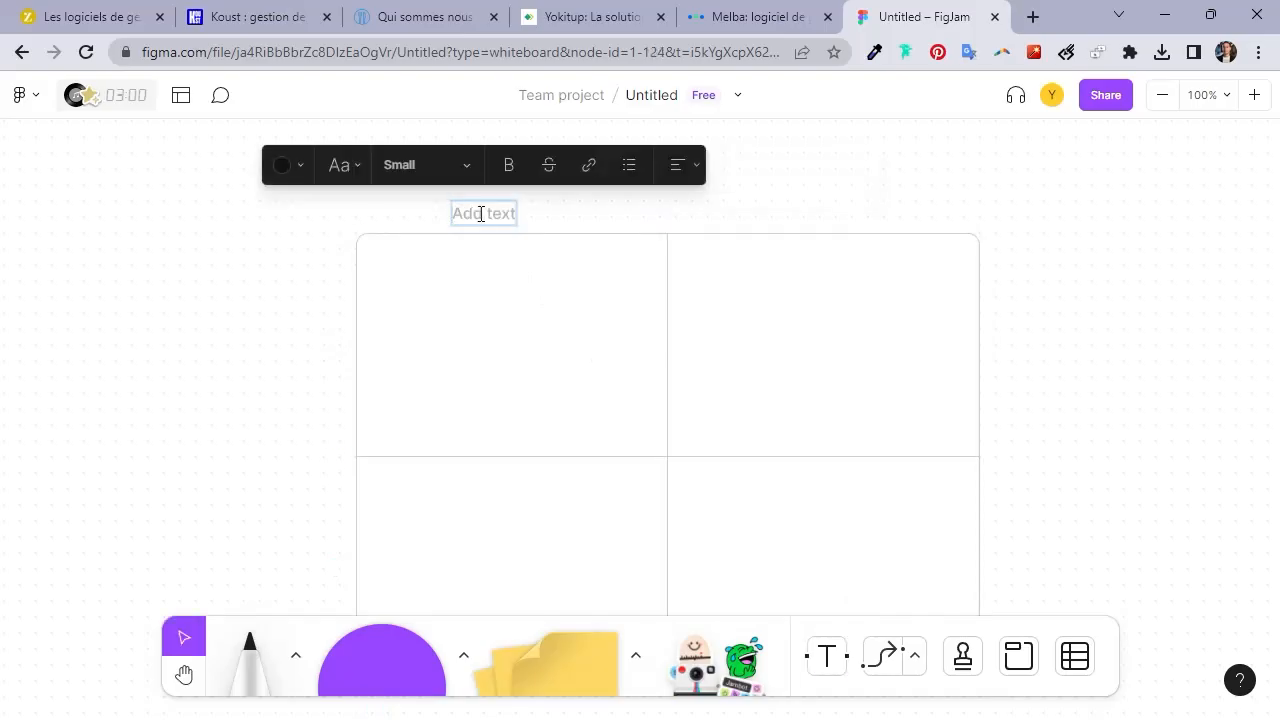
type("For")
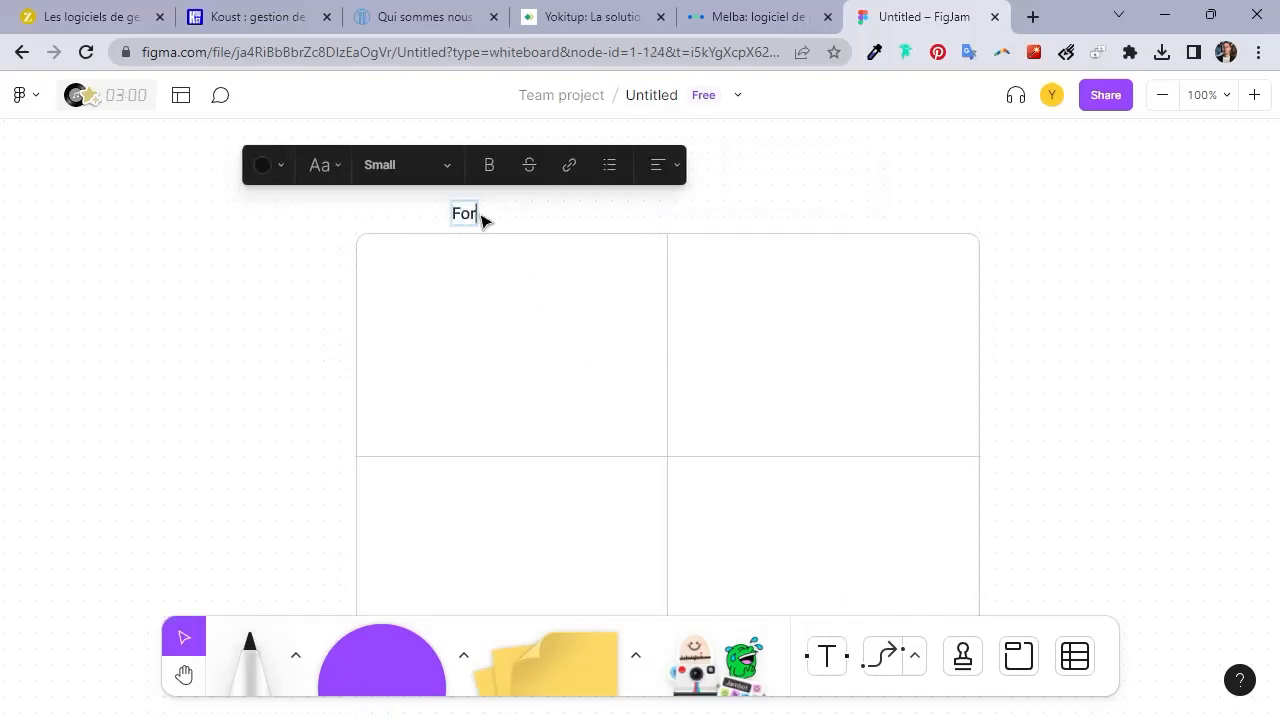
type("ces")
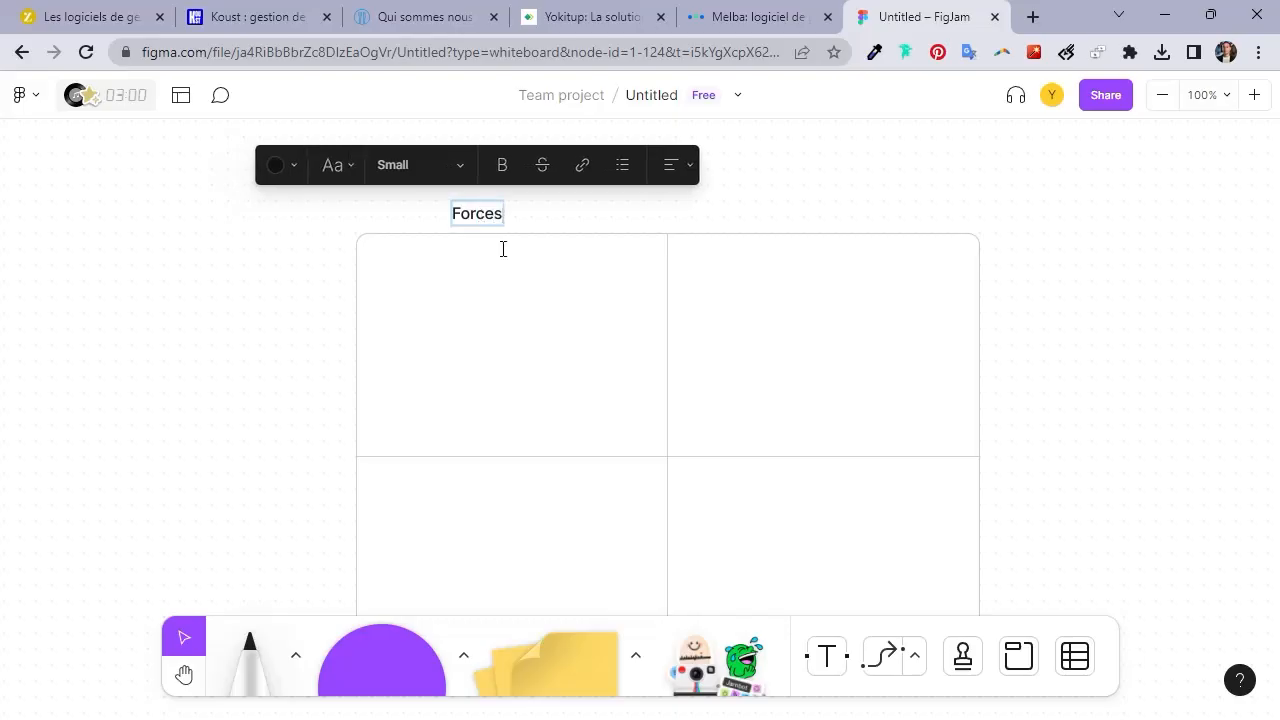
key("Escape")
Duplicate the "Forces" label above the second column and change the copy's text to "Faiblesses".
key("h")
left_click_drag(488, 210, 883, 212)
key("v")
double_click(881, 212)
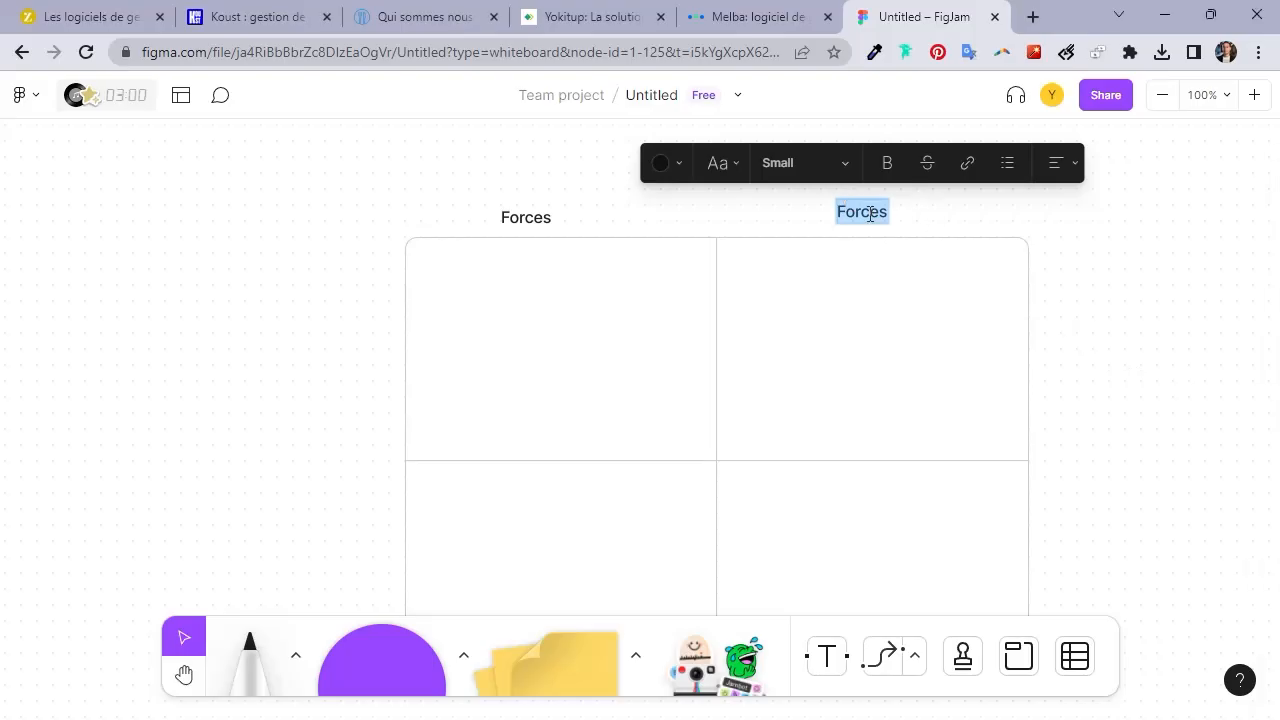
type("Faiblesses")
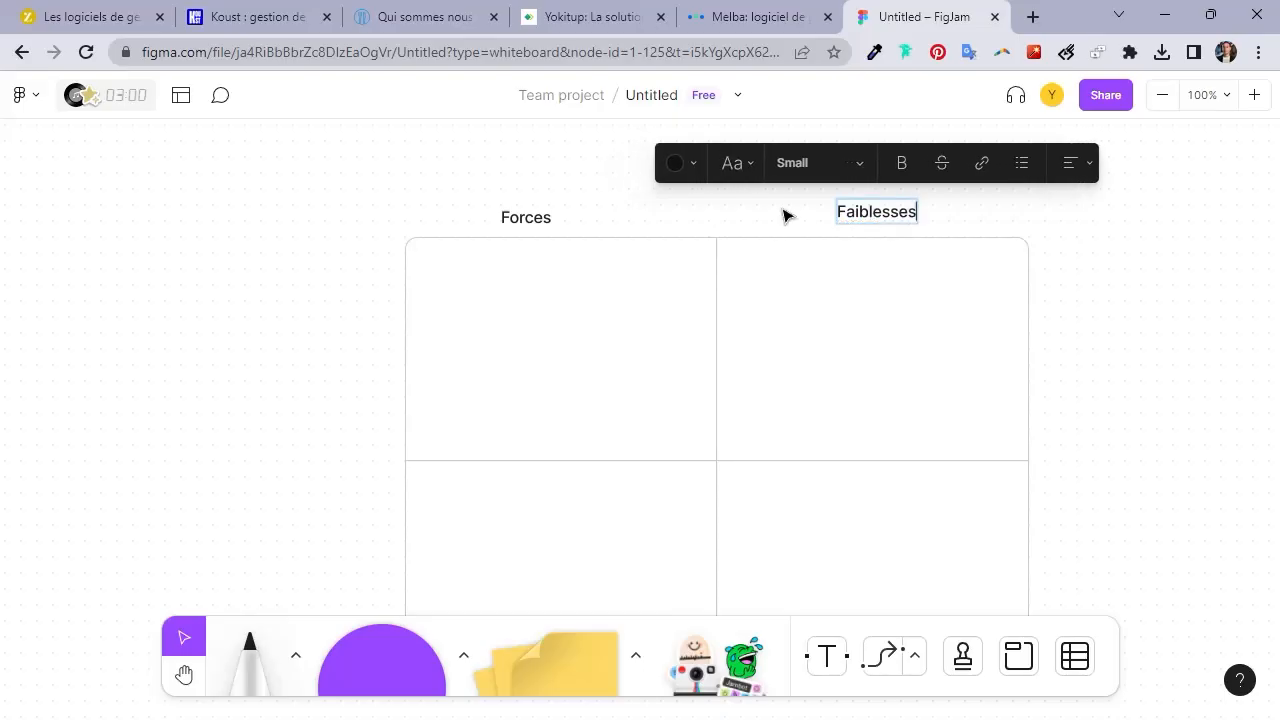
key("Escape")
Move the "Faiblesses" and "Forces" labels down inside the upper edges of their table cells.
key("space")
left_click_drag(865, 209, 820, 180)
left_click_drag(498, 148, 437, 188)
key("space")
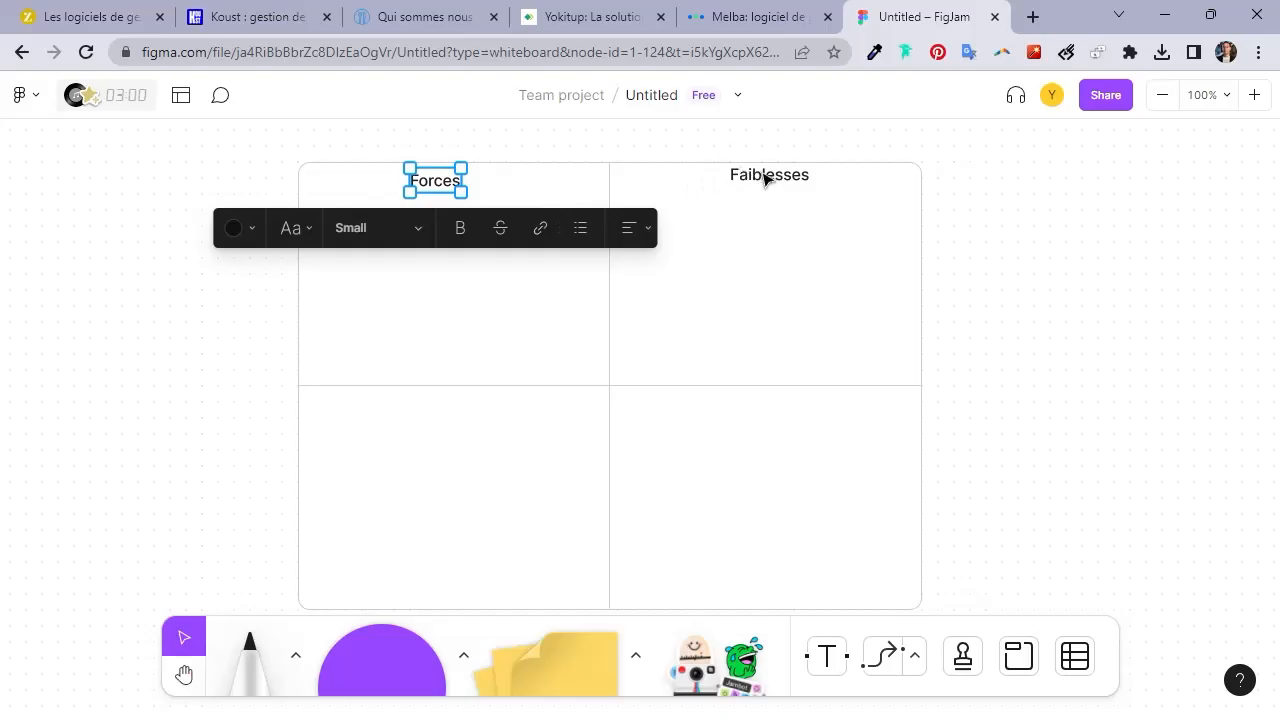
Duplicate the "Faiblesses" label into the lower-right cell and change the copy's text to "Menaces".
left_click(766, 177)
left_click_drag(766, 195, 757, 423)
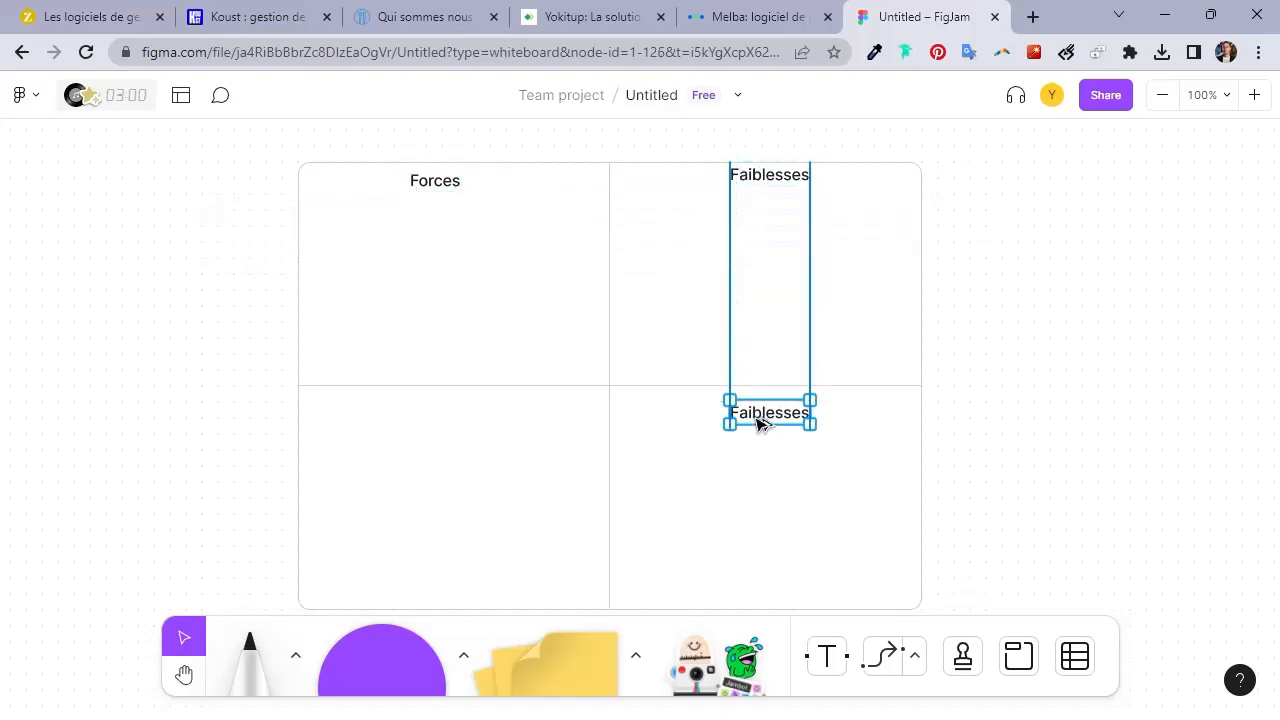
double_click(757, 418)
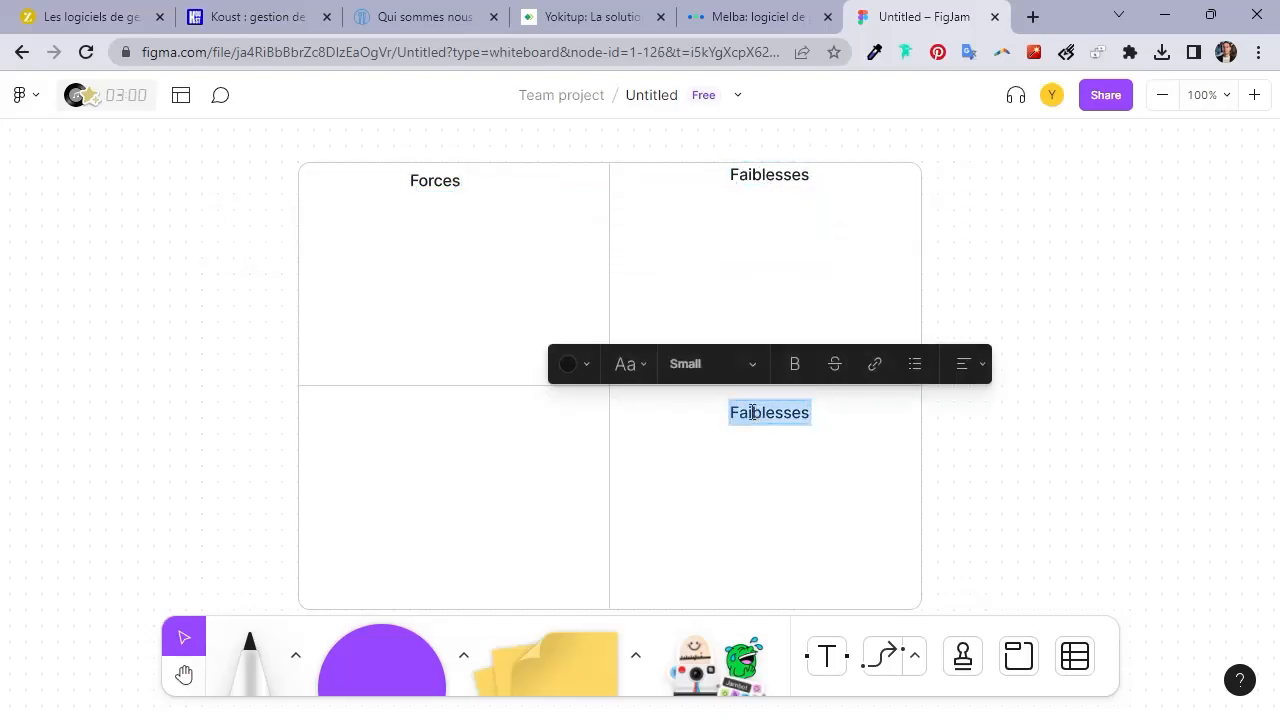
type("Menaces")
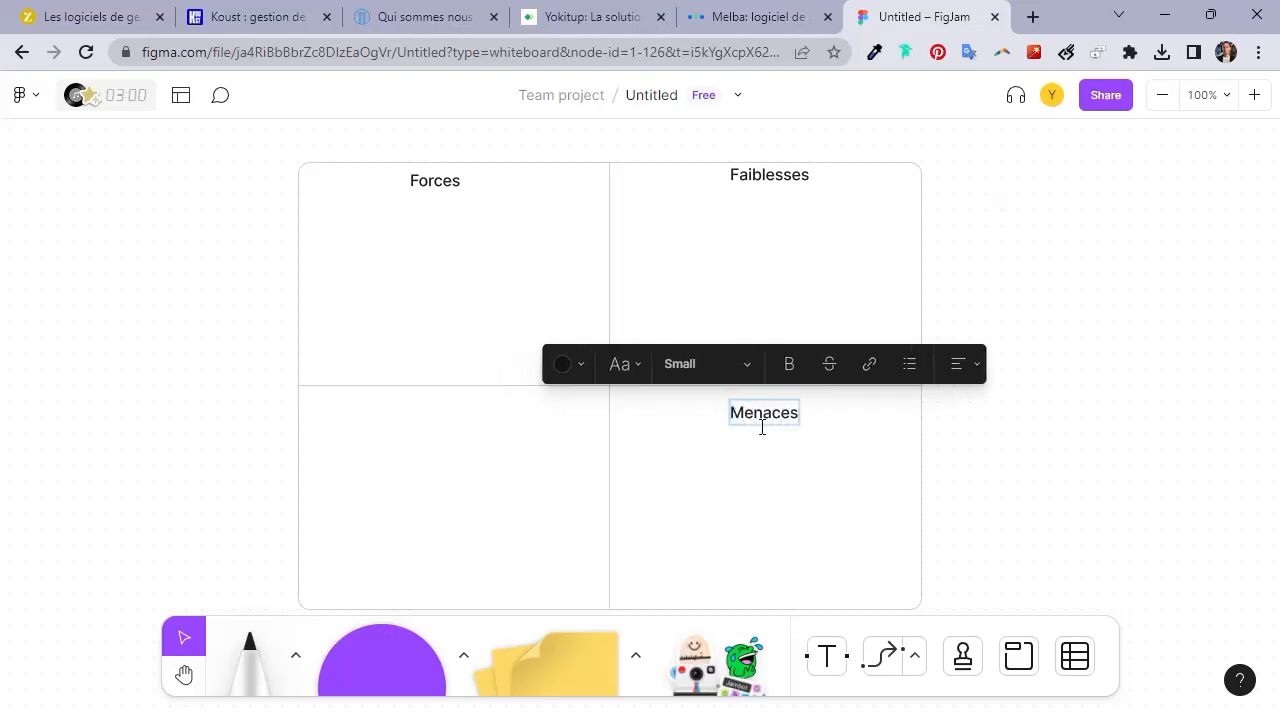
key("Escape")
Duplicate the "Menaces" label into the lower-left cell and change the copy's text to "Opportunités".
left_click_drag(760, 413, 458, 421)
double_click(453, 420)
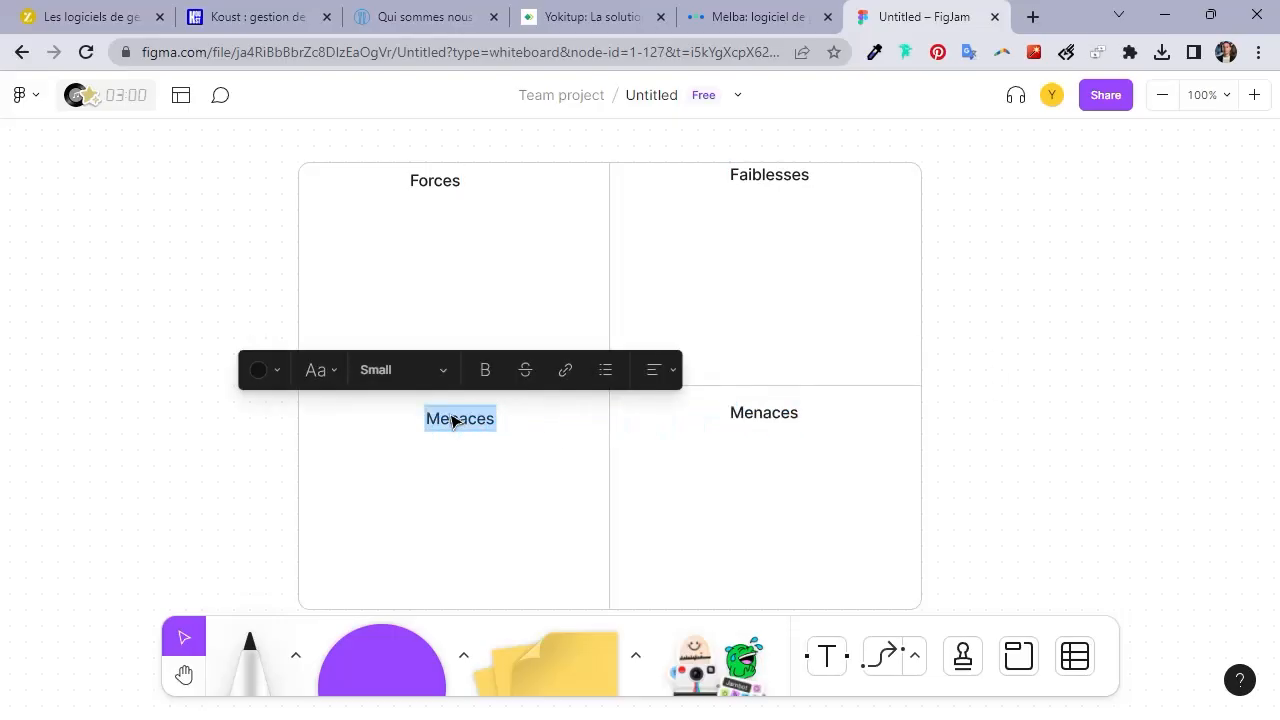
type("opp")
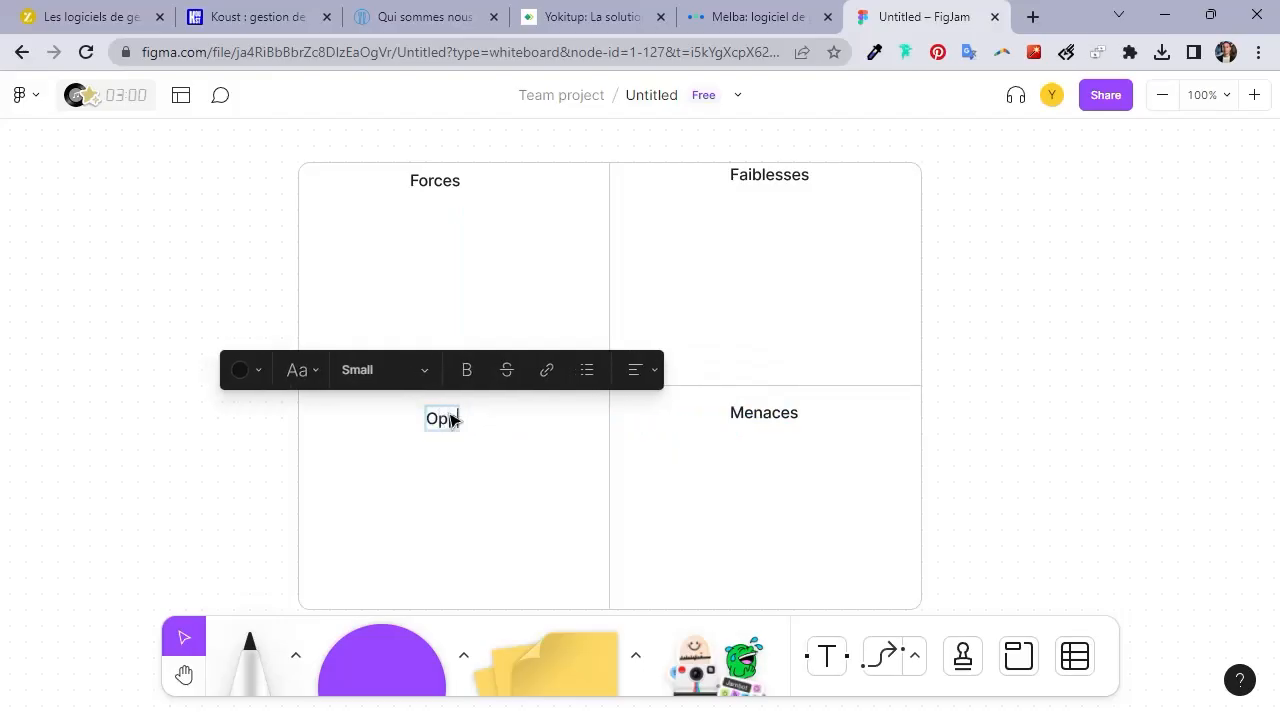
type("ortu")
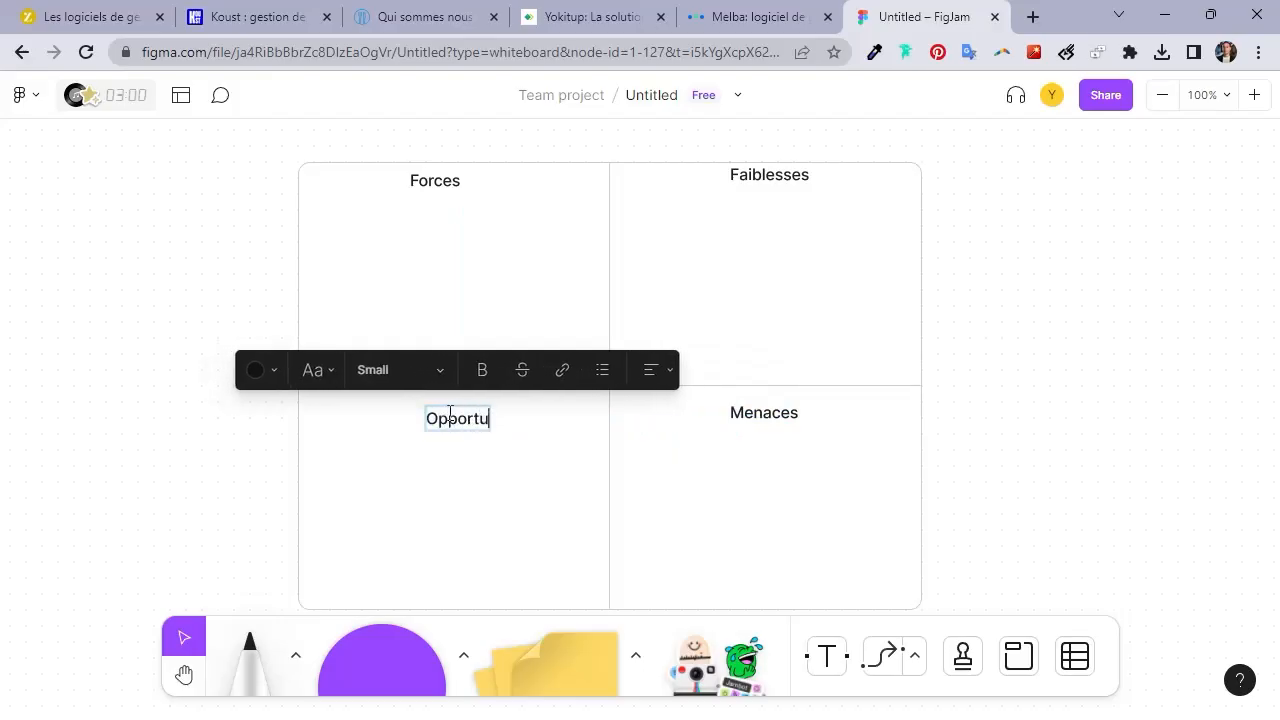
type("nités")
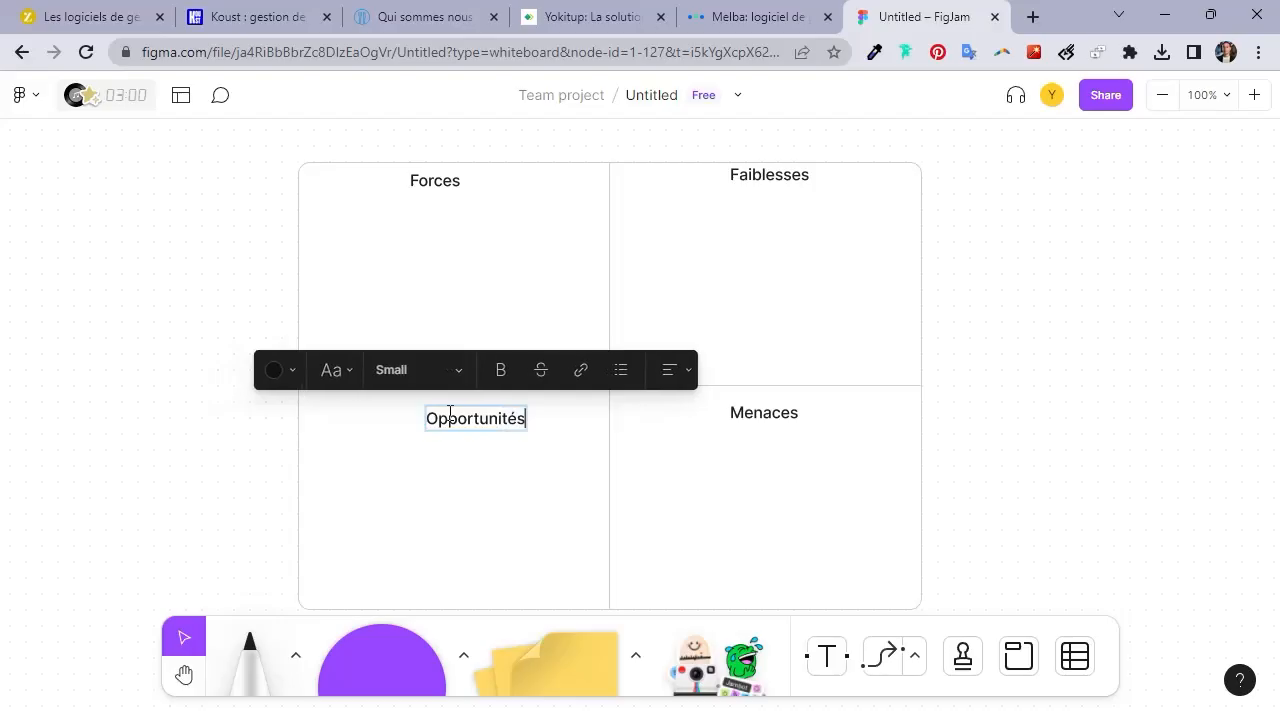
Select the Forces, Faiblesses, Menaces and Opportunités labels together.
left_click(433, 184)
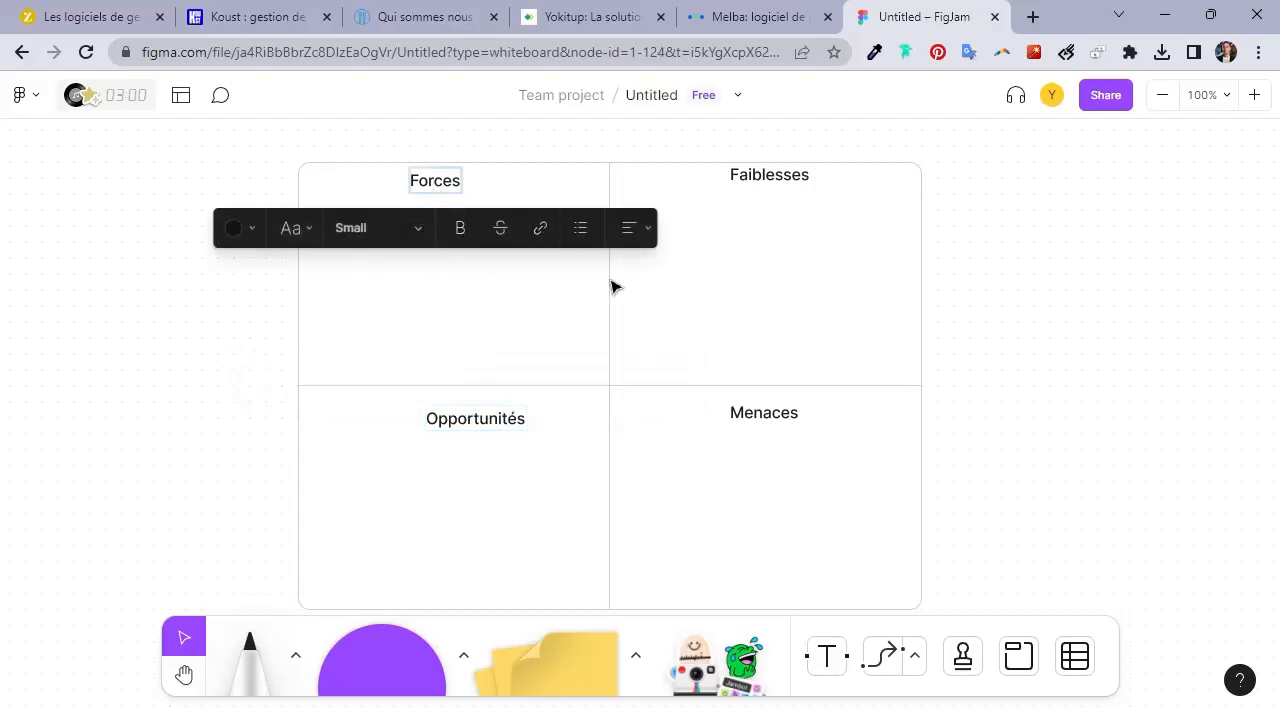
left_click(771, 178, "shift")
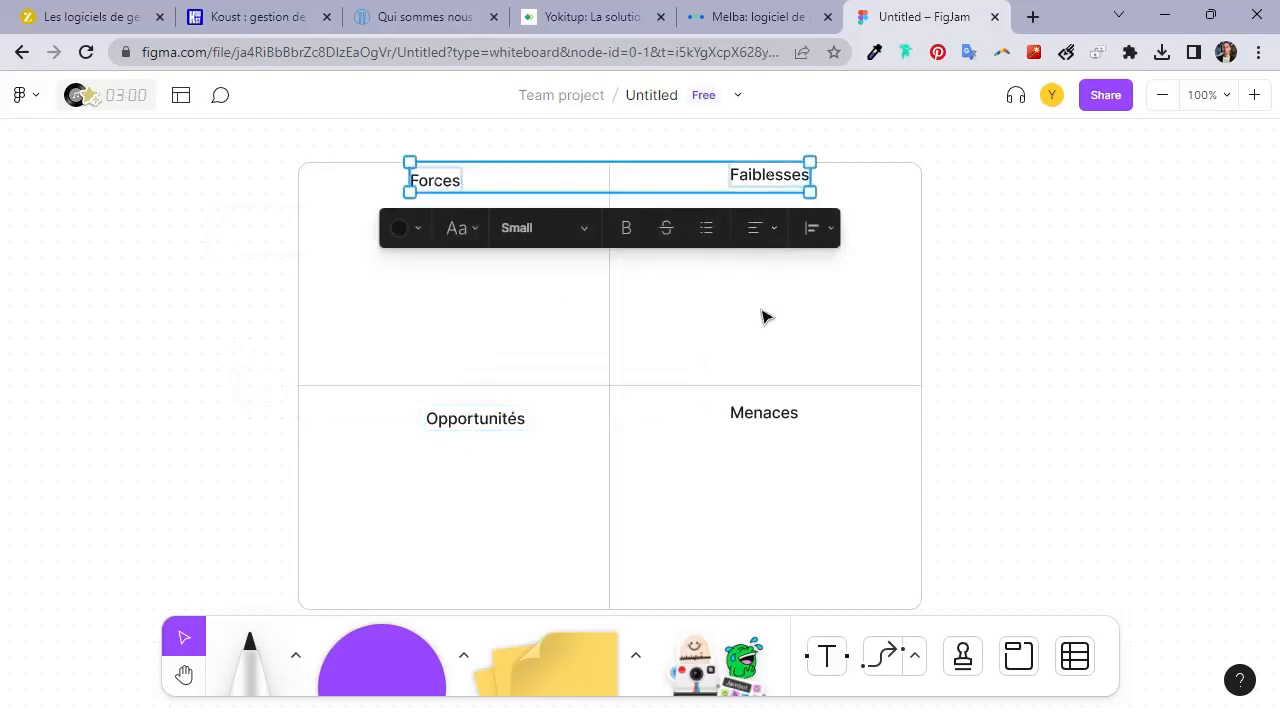
left_click(750, 418, "shift")
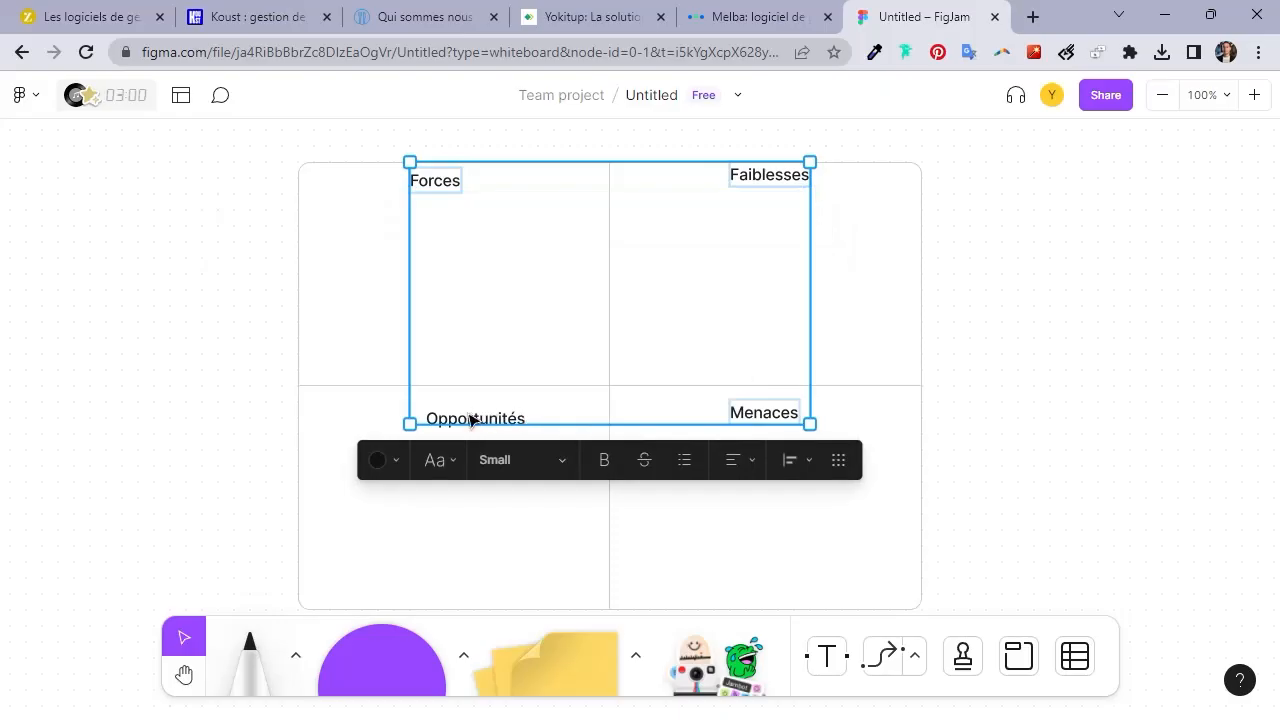
left_click(469, 420, "shift")
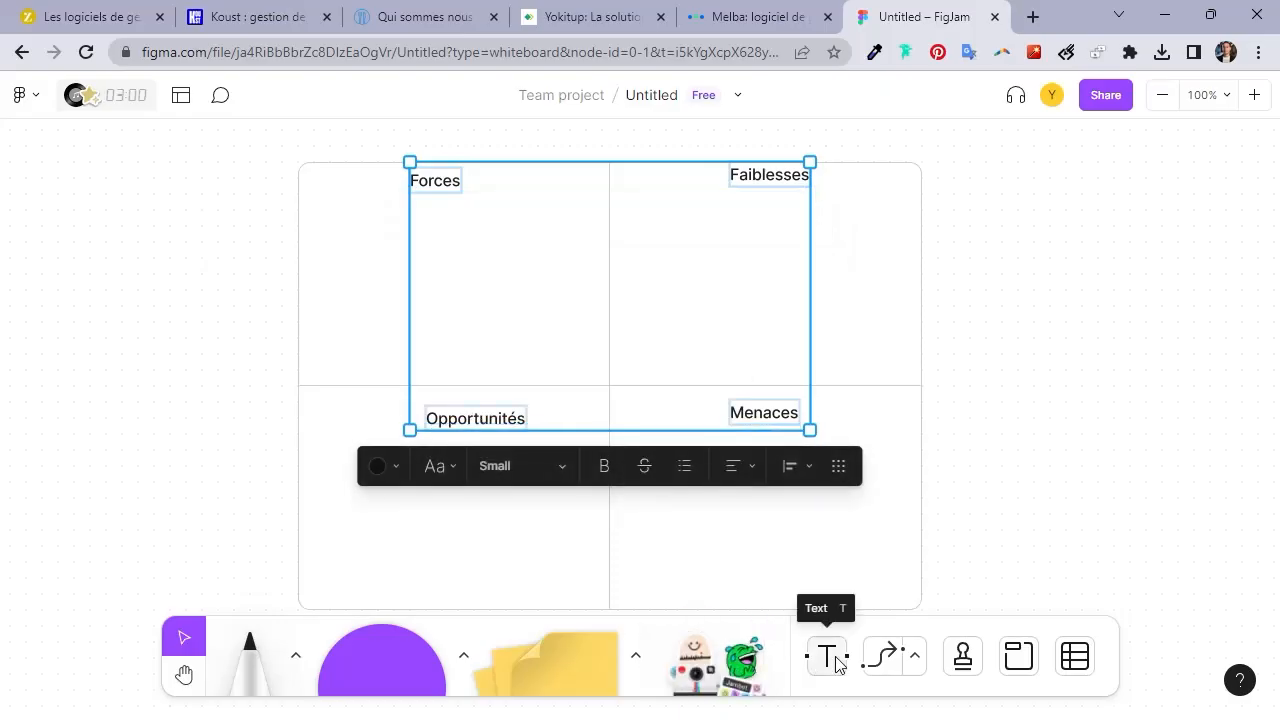
Try the Extra large size and the Bookish font on the four labels, restoring the Small size and Simple font.
left_click(546, 476)
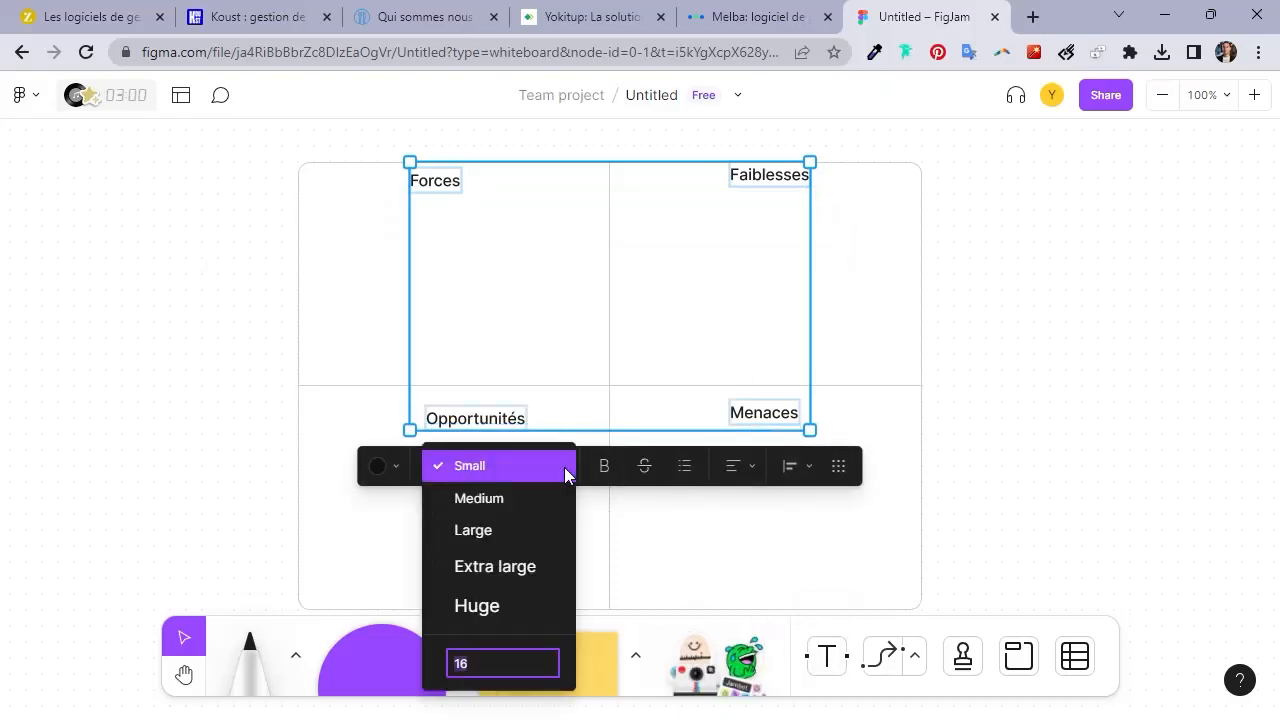
left_click(507, 566)
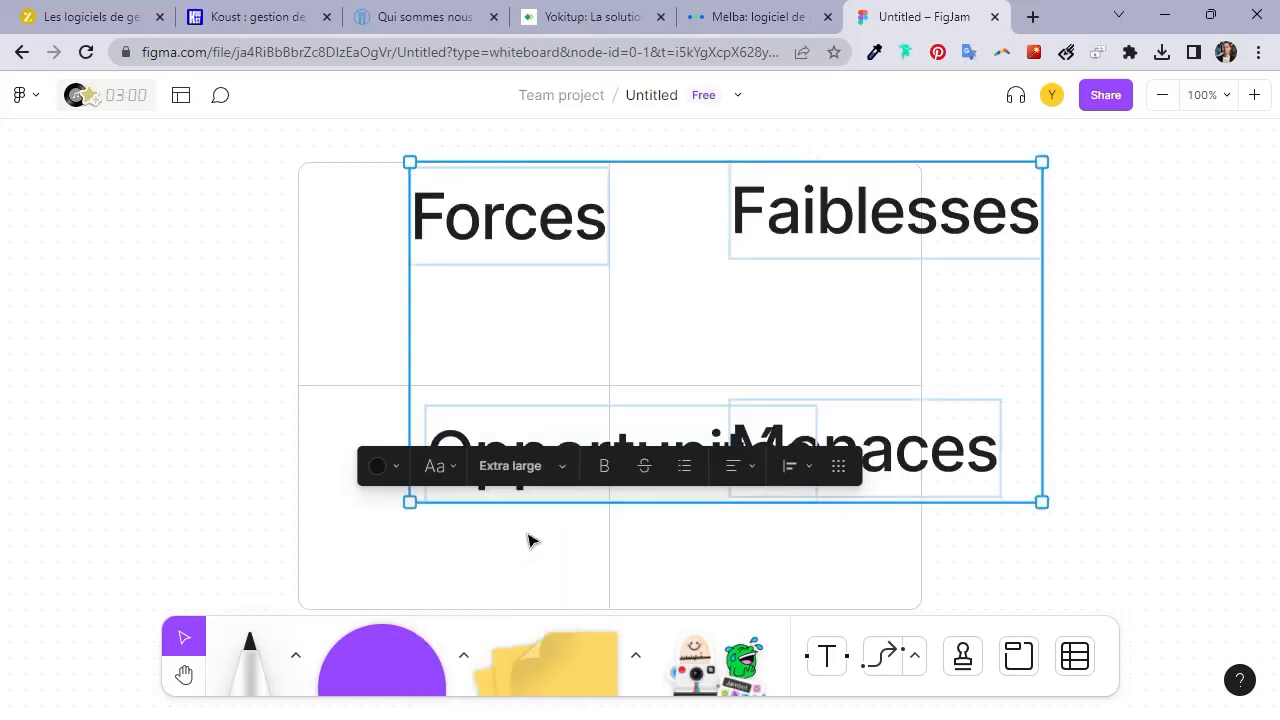
key("ctrl+z")
left_click(446, 466)
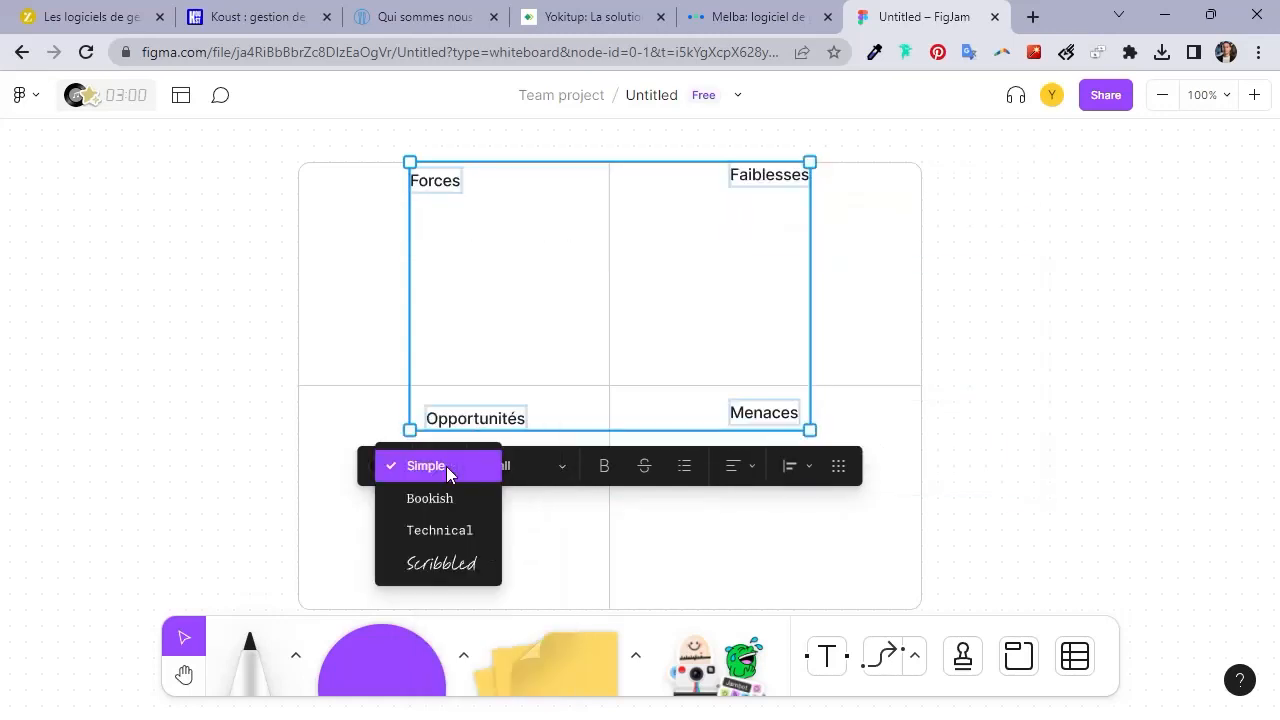
left_click(443, 506)
left_click(455, 468)
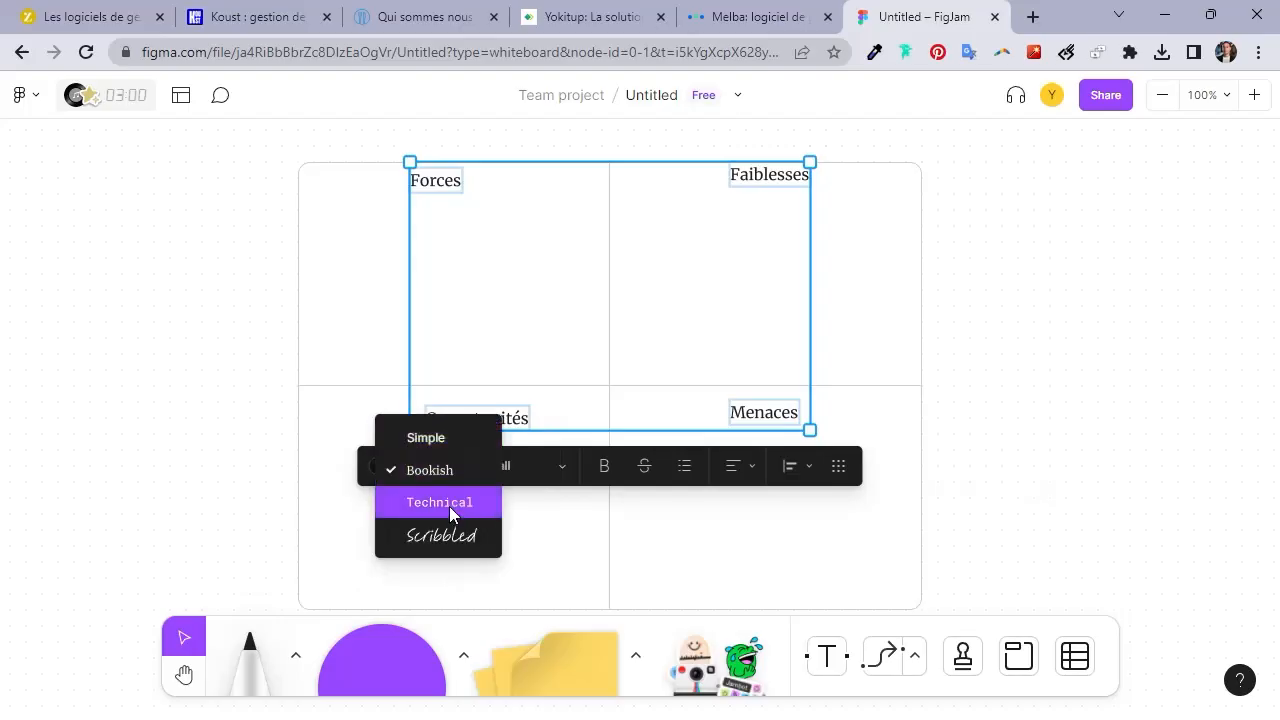
left_click(441, 437)
Make the four selected quadrant labels bold and clear the selection.
left_click(605, 472)
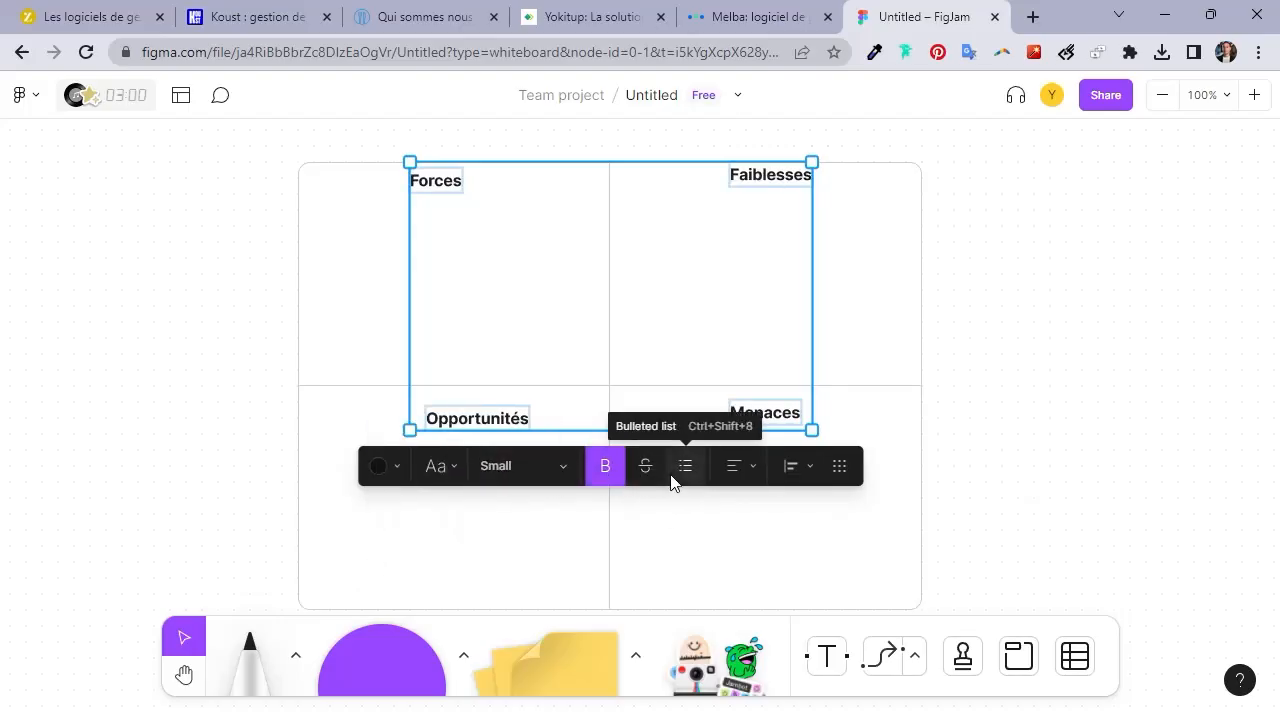
left_click(690, 282)
left_click(1003, 288)
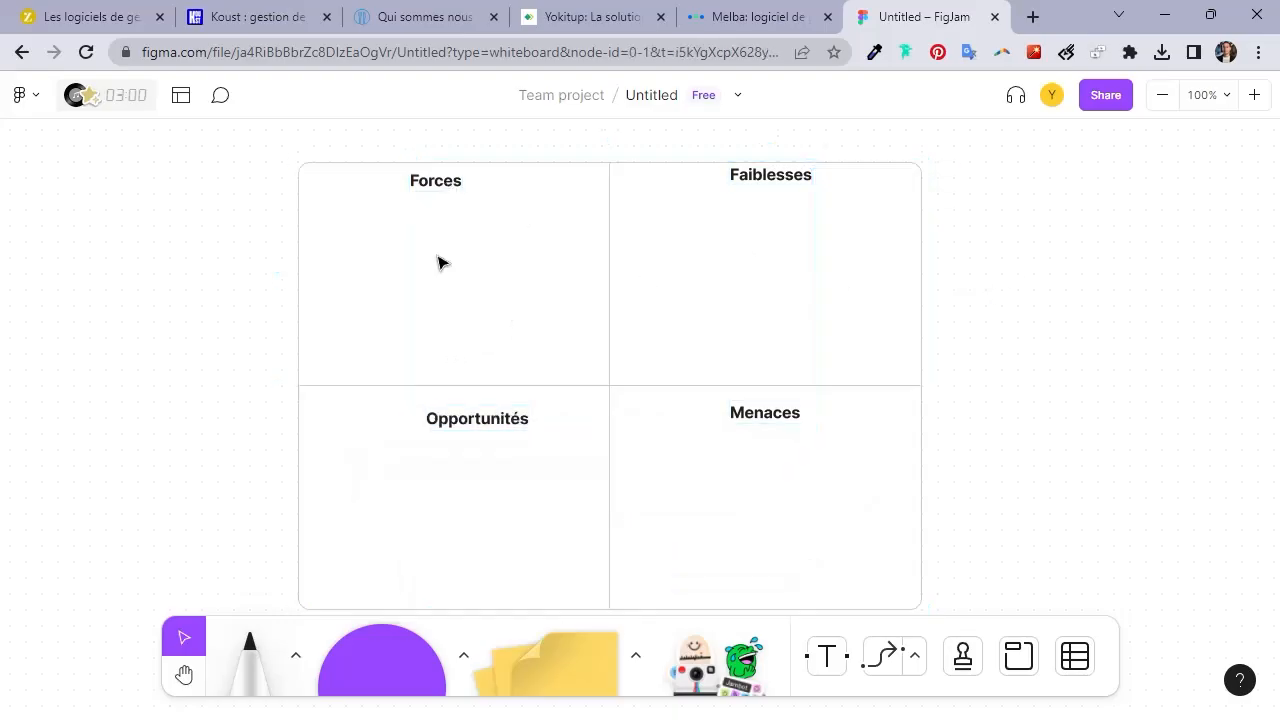
Add a bulleted text list under "Forces" with the first item "Application simpe" and start a second bullet.
left_click(827, 656)
left_click(366, 250)
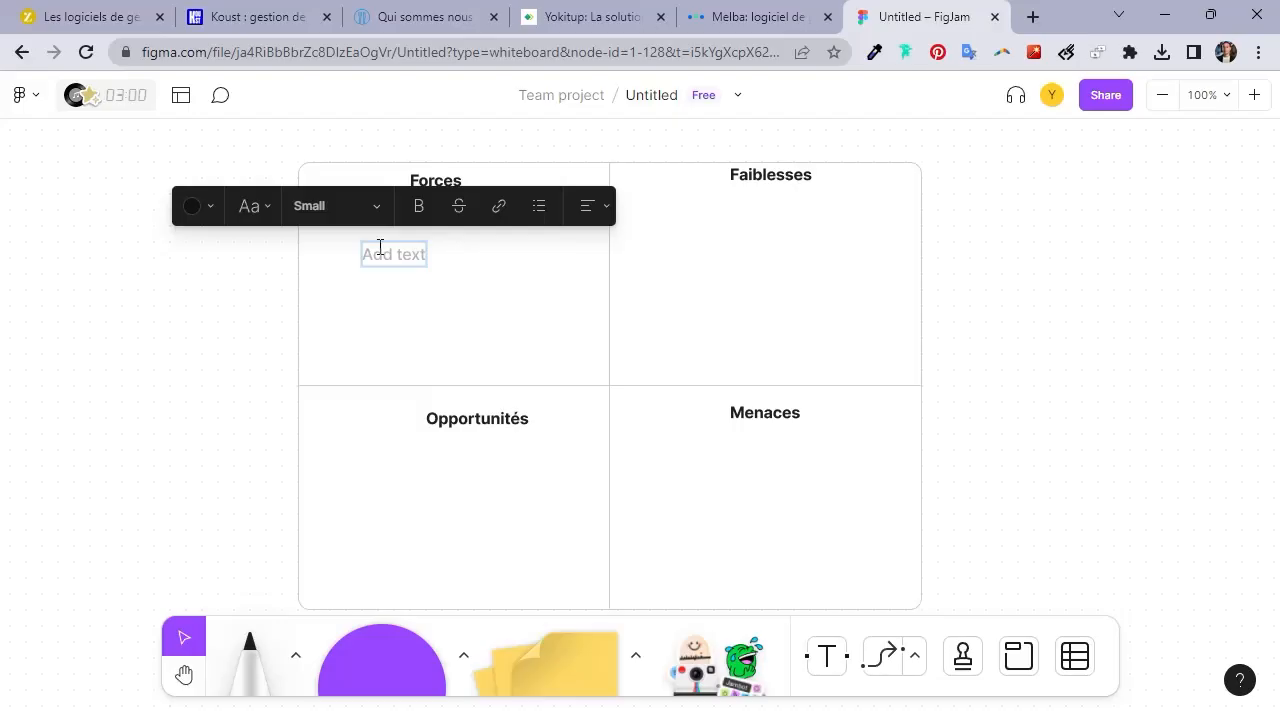
type("-")
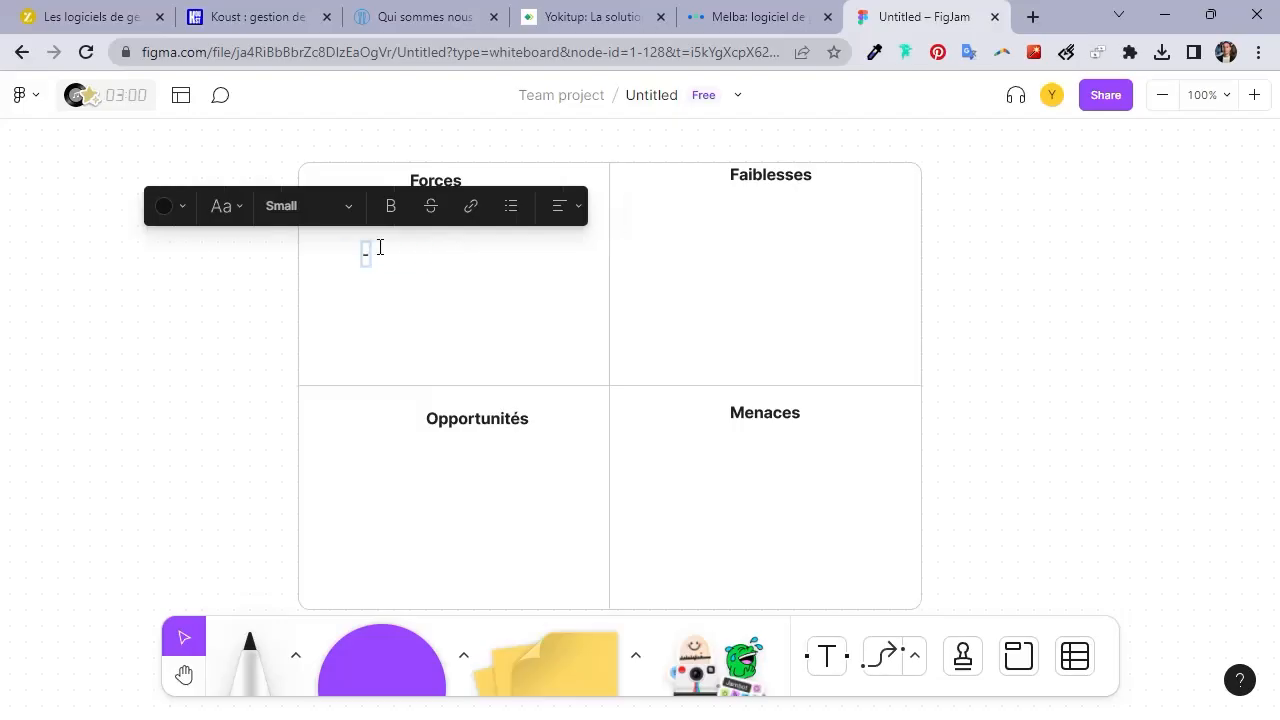
type(" Applic")
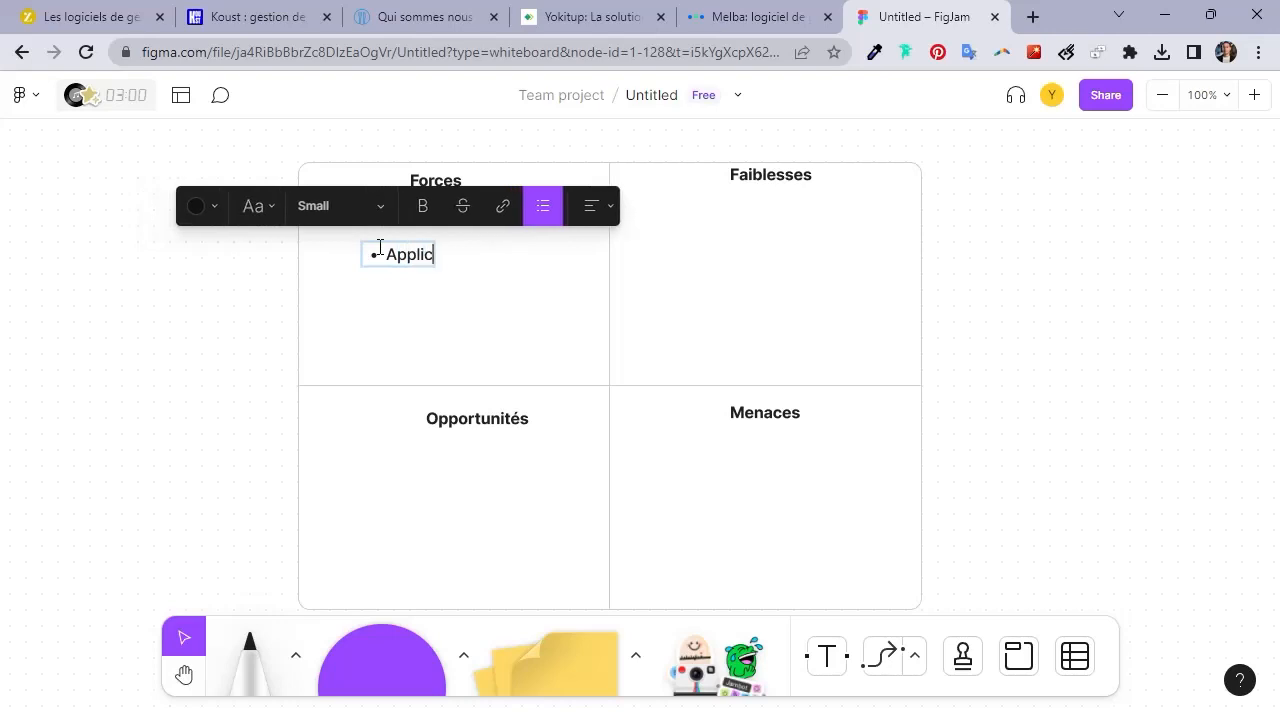
type("ation simpkl")
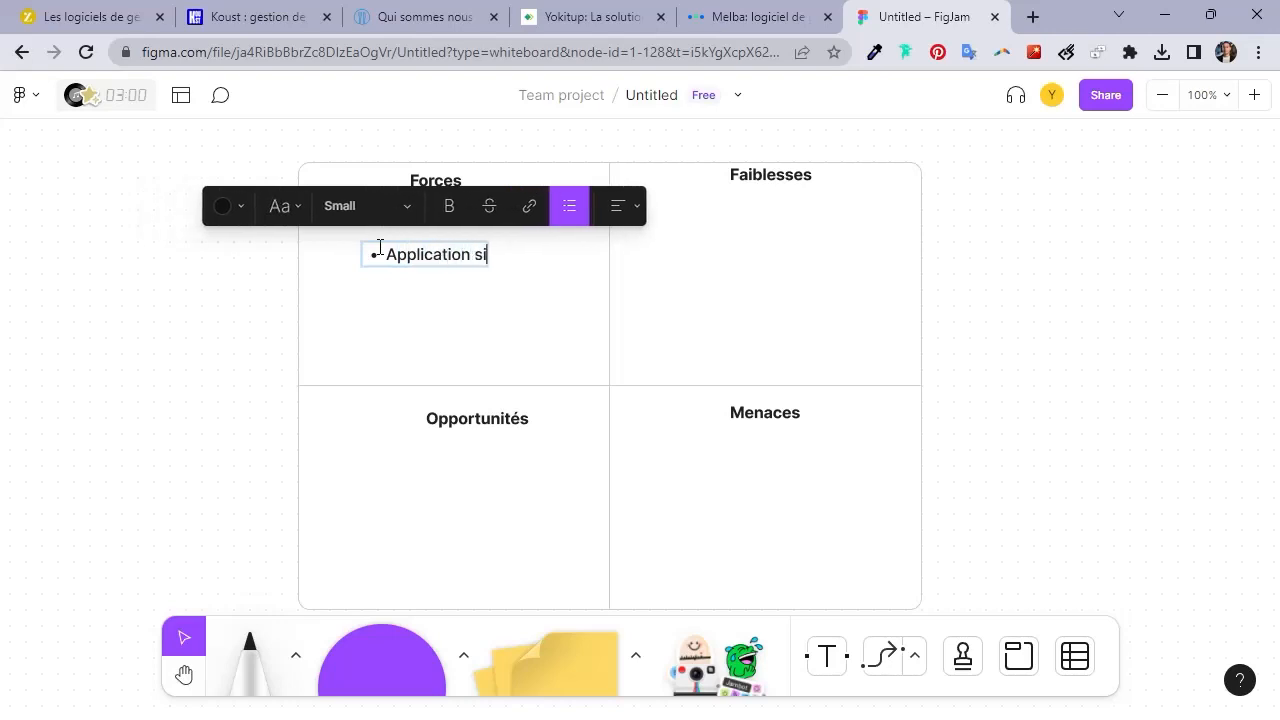
key("BackSpace")
key("BackSpace")
type("e")
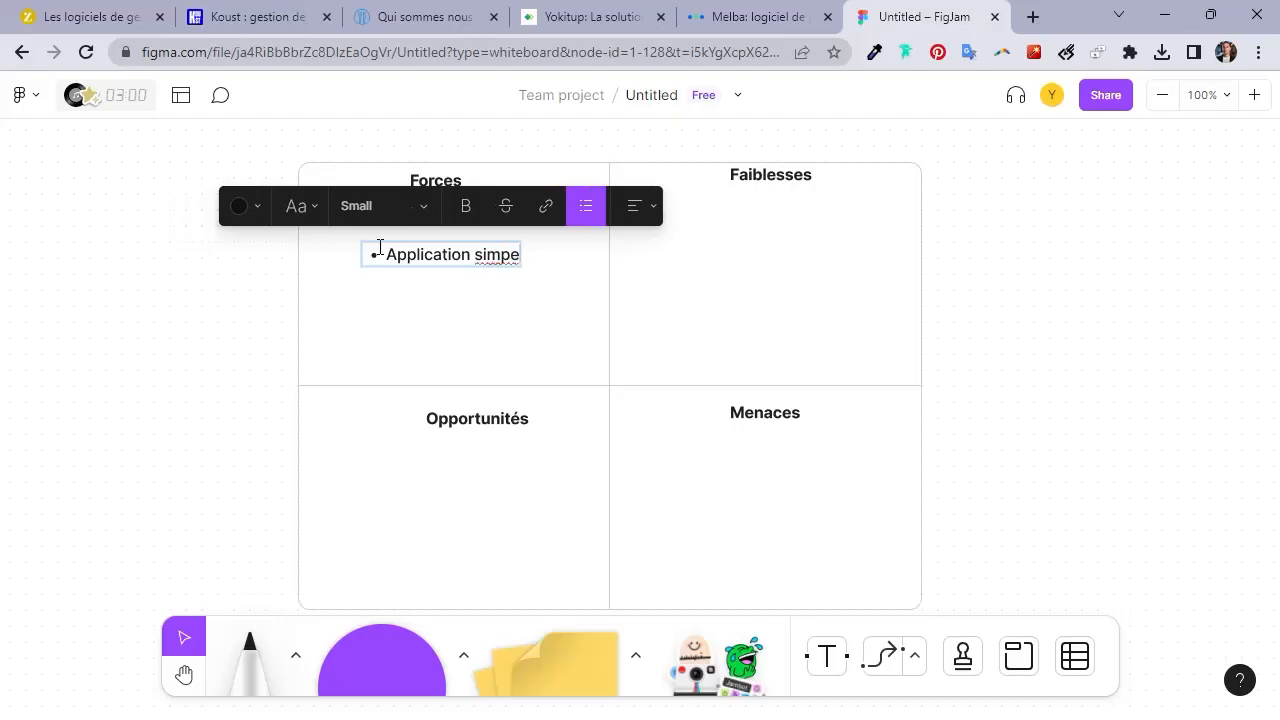
key("Return")
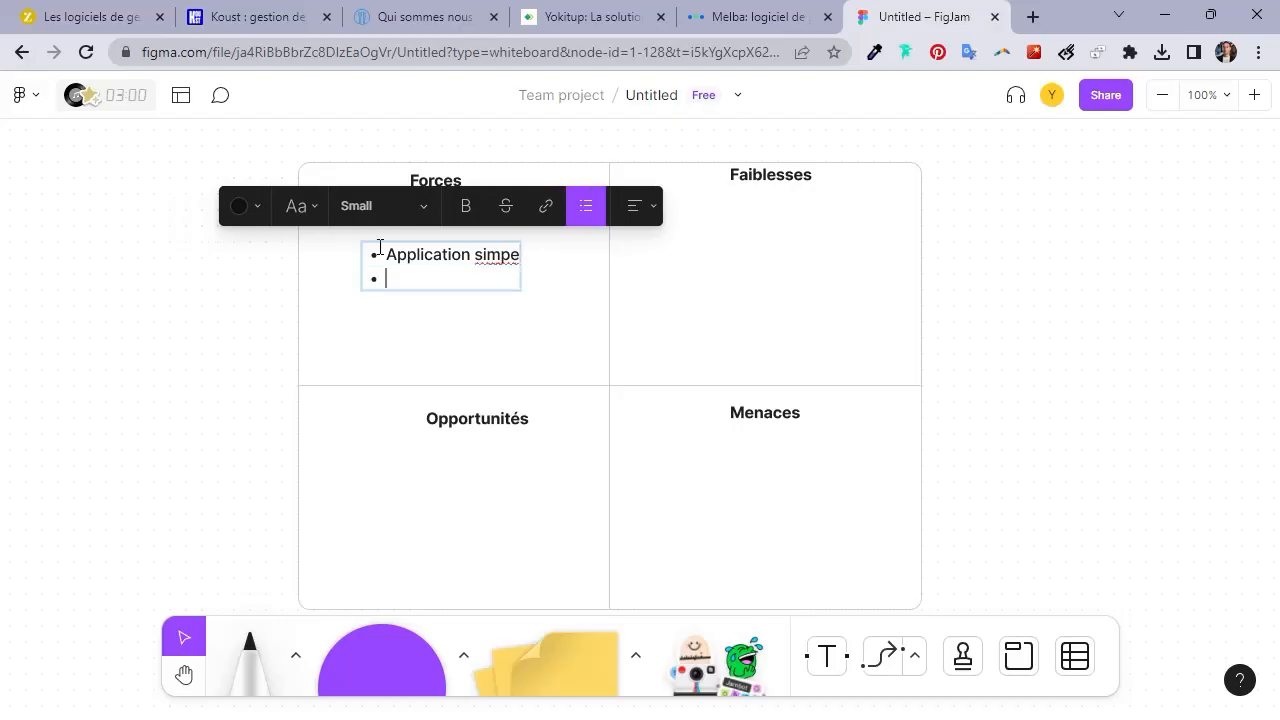
Correct the first Forces bullet to "Application simple" and enter "Beaucoup de fonctionnalités" as the second bullet.
left_click(517, 258)
type("l")
left_click(427, 282)
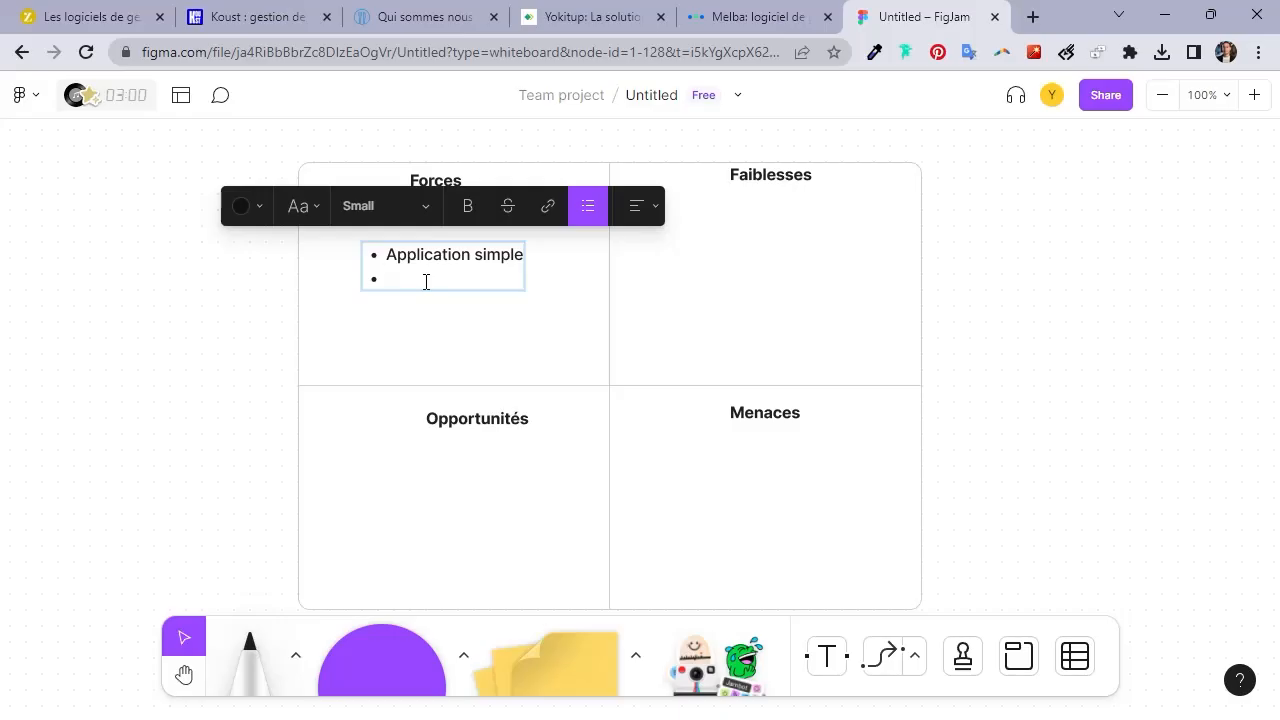
type("ucoup de fonctionnalit")
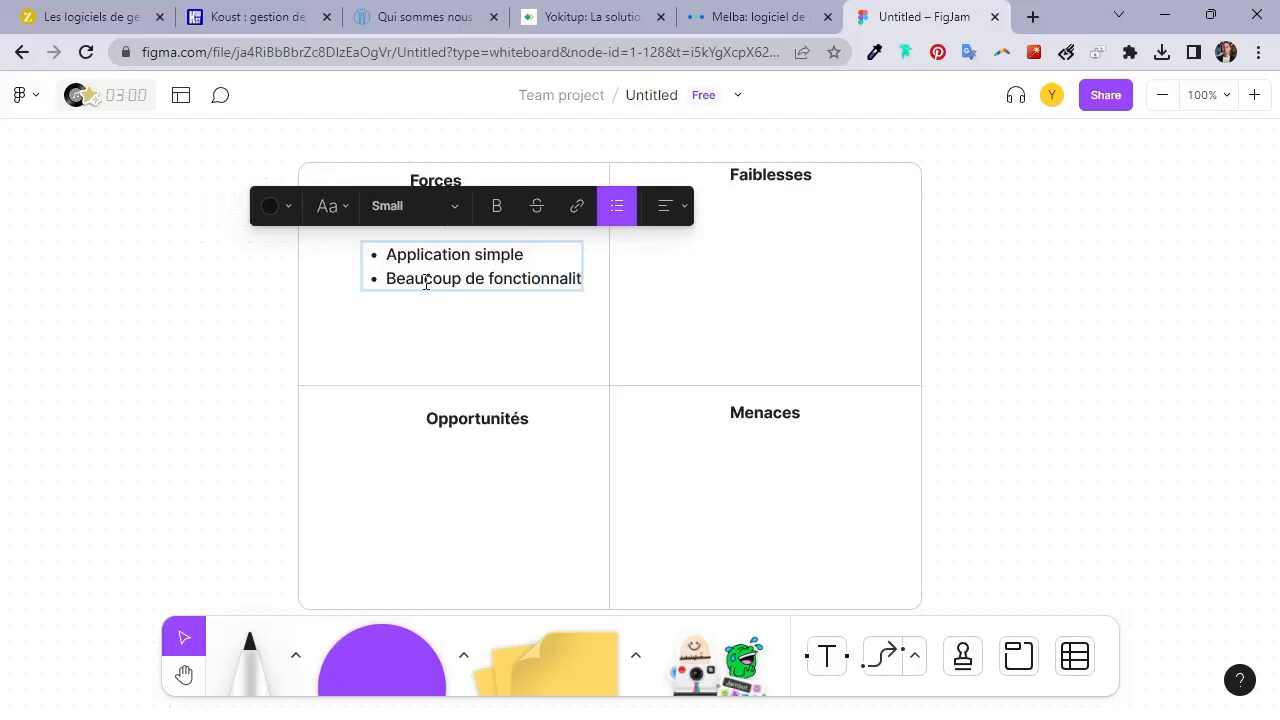
type("és")
key("Escape")
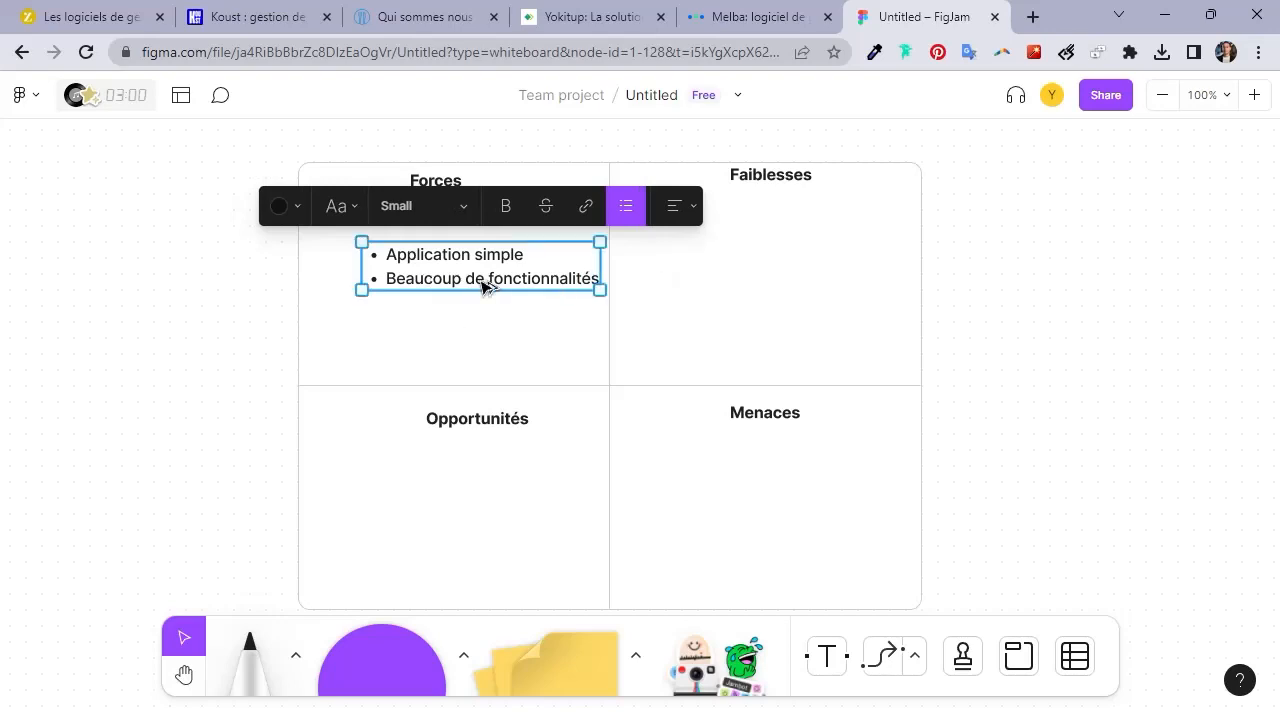
Duplicate the Forces list under "Opportunités" and replace all its text with a bullet starting "Mise à jour pour développer plus".
left_click_drag(482, 287, 470, 525)
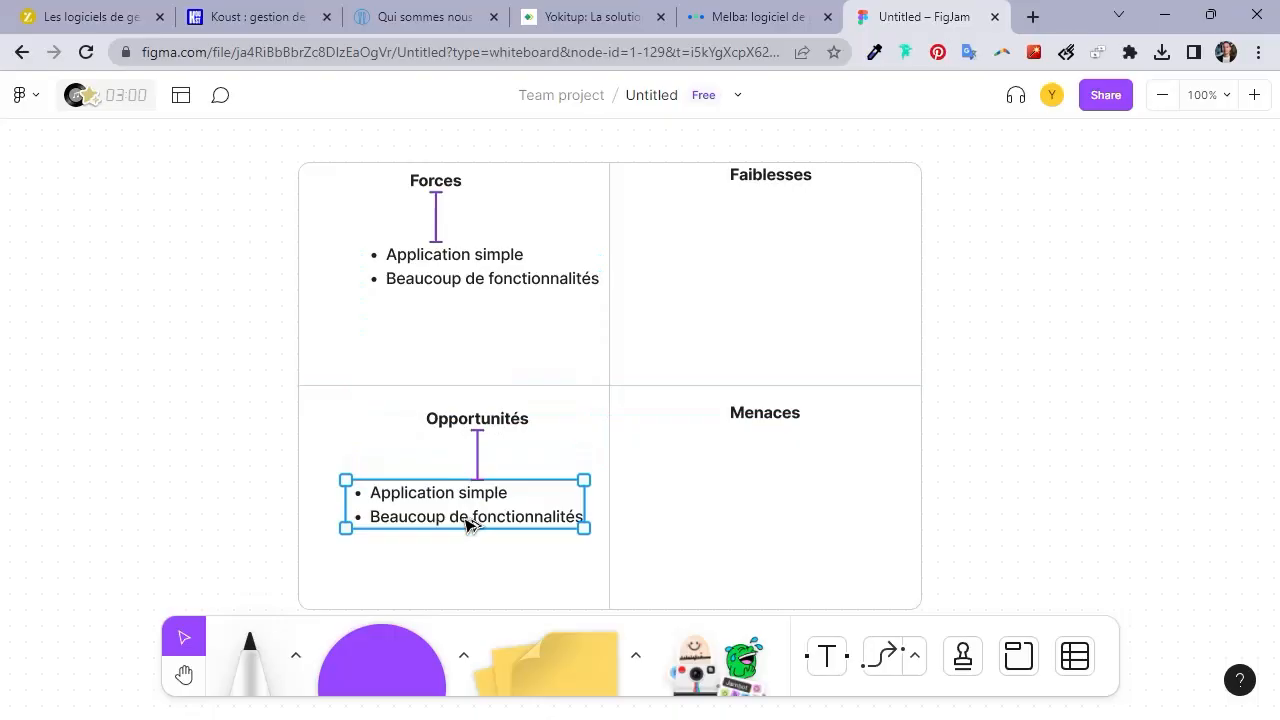
double_click(438, 494)
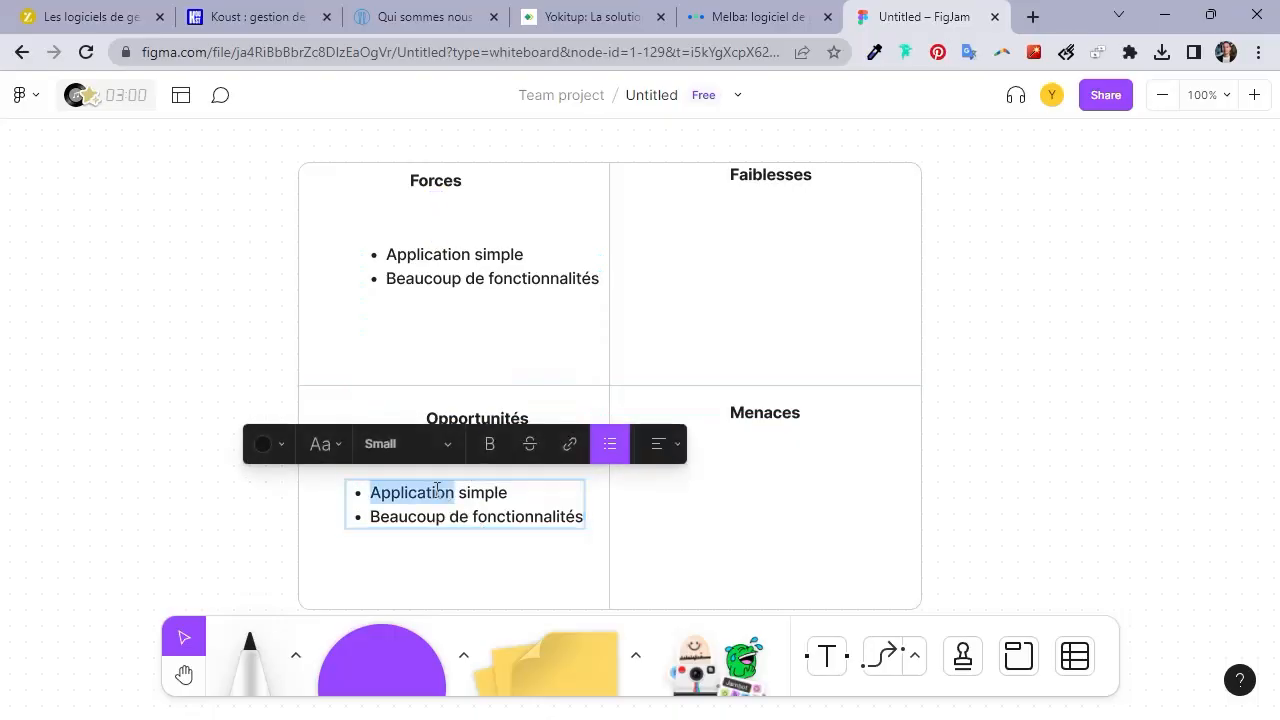
triple_click(437, 489)
left_click_drag(372, 492, 607, 503)
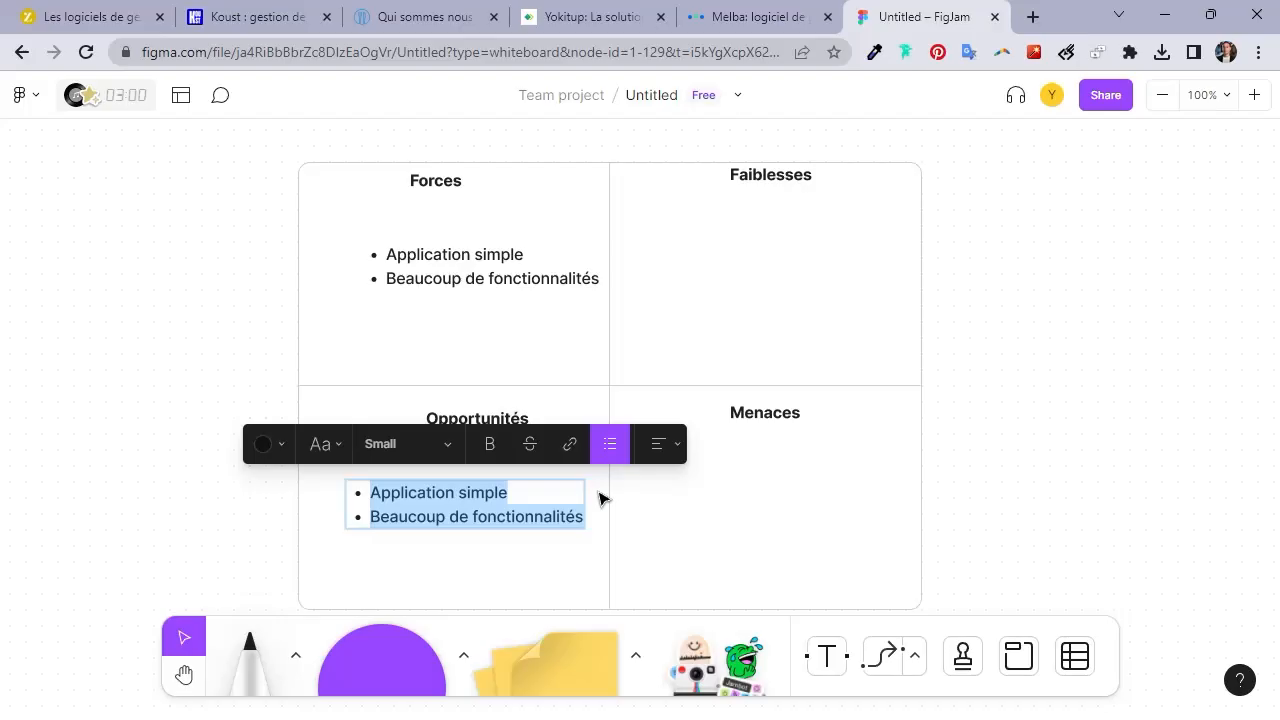
type("M")
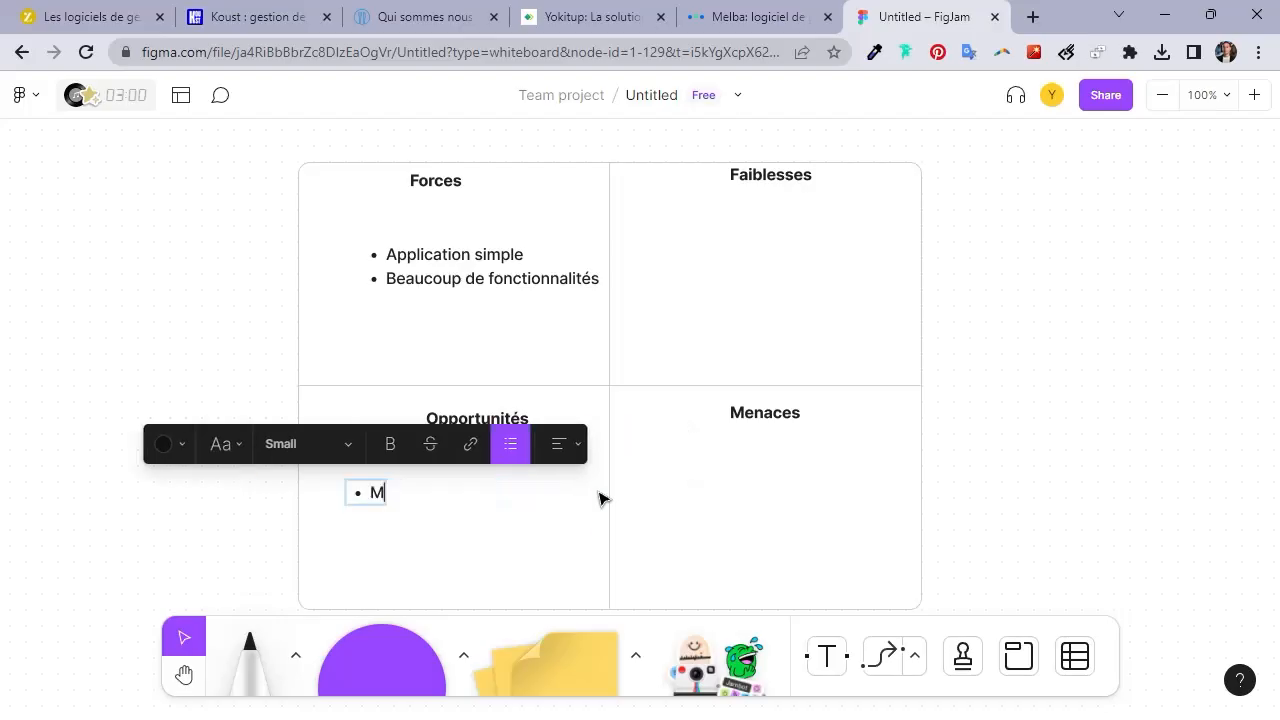
type("ise à")
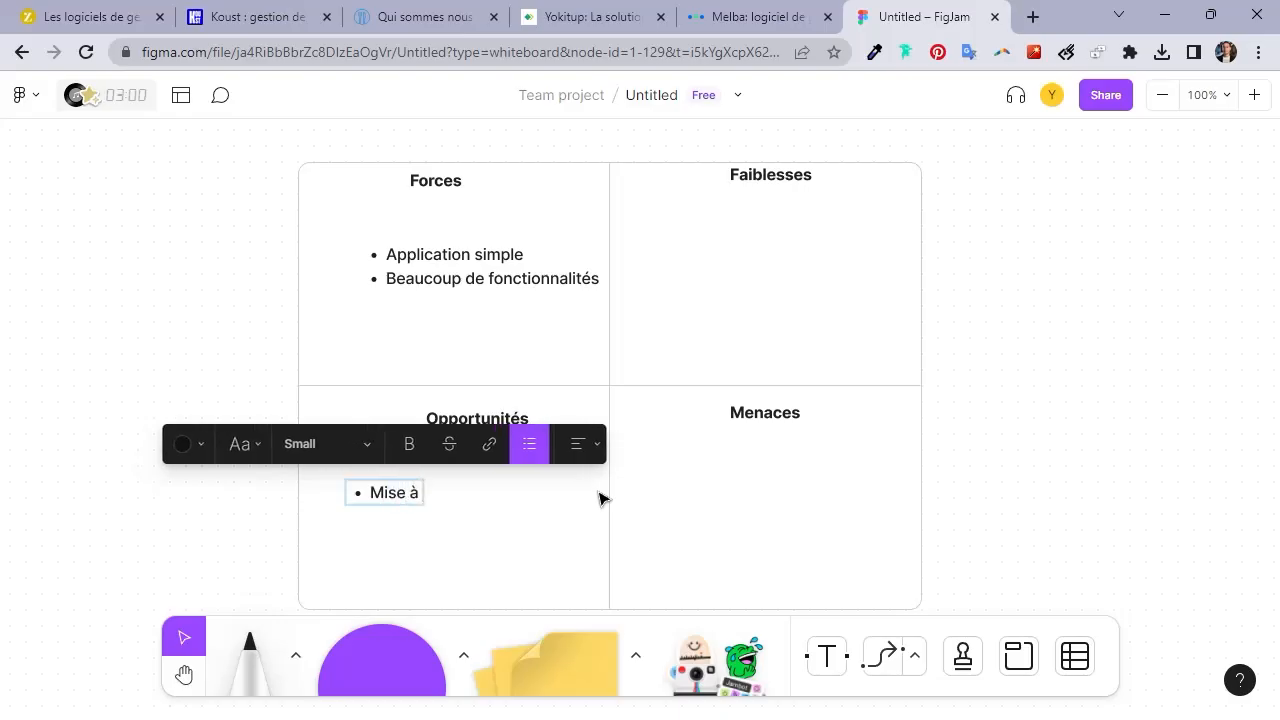
type(" jour pour ")
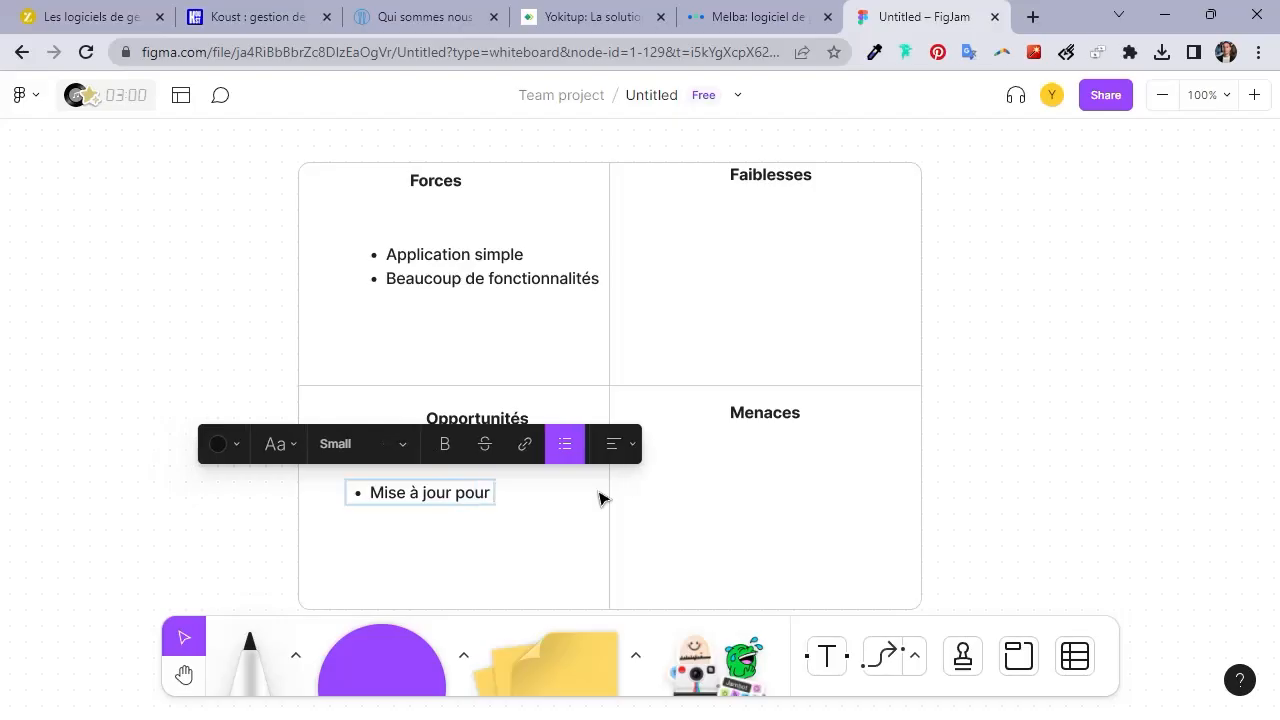
type("dév")
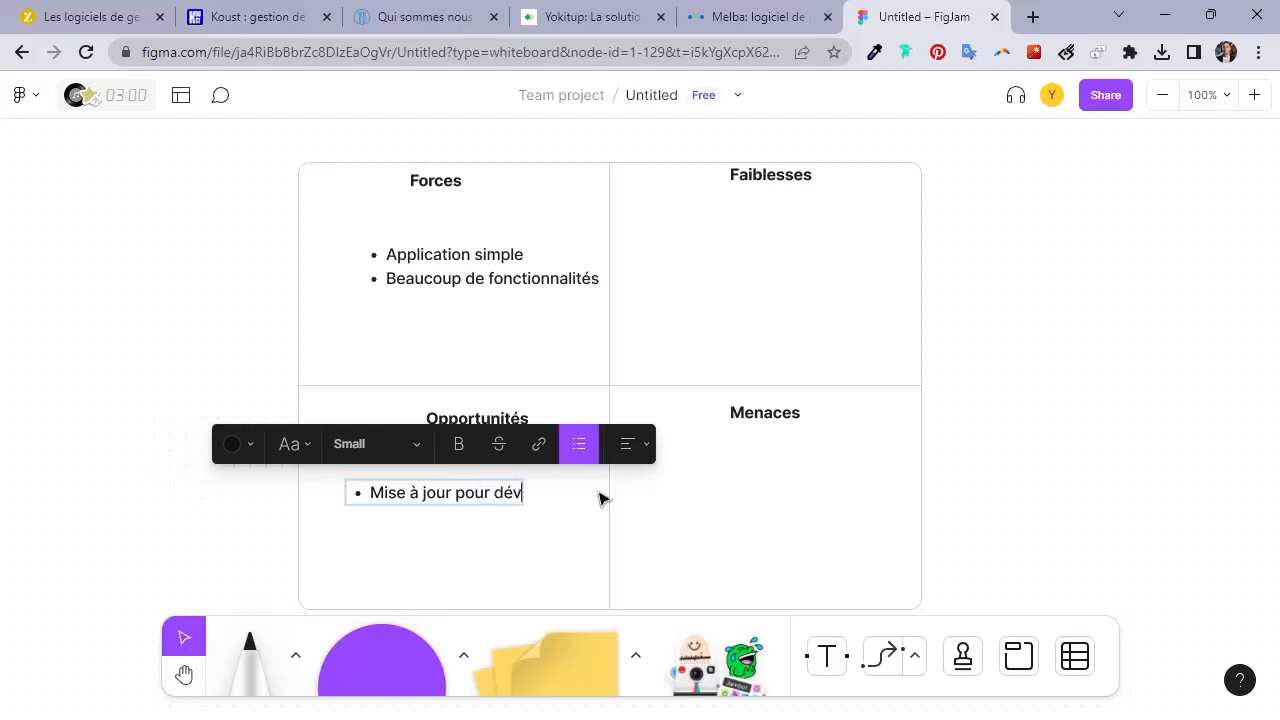
type("elopper p")
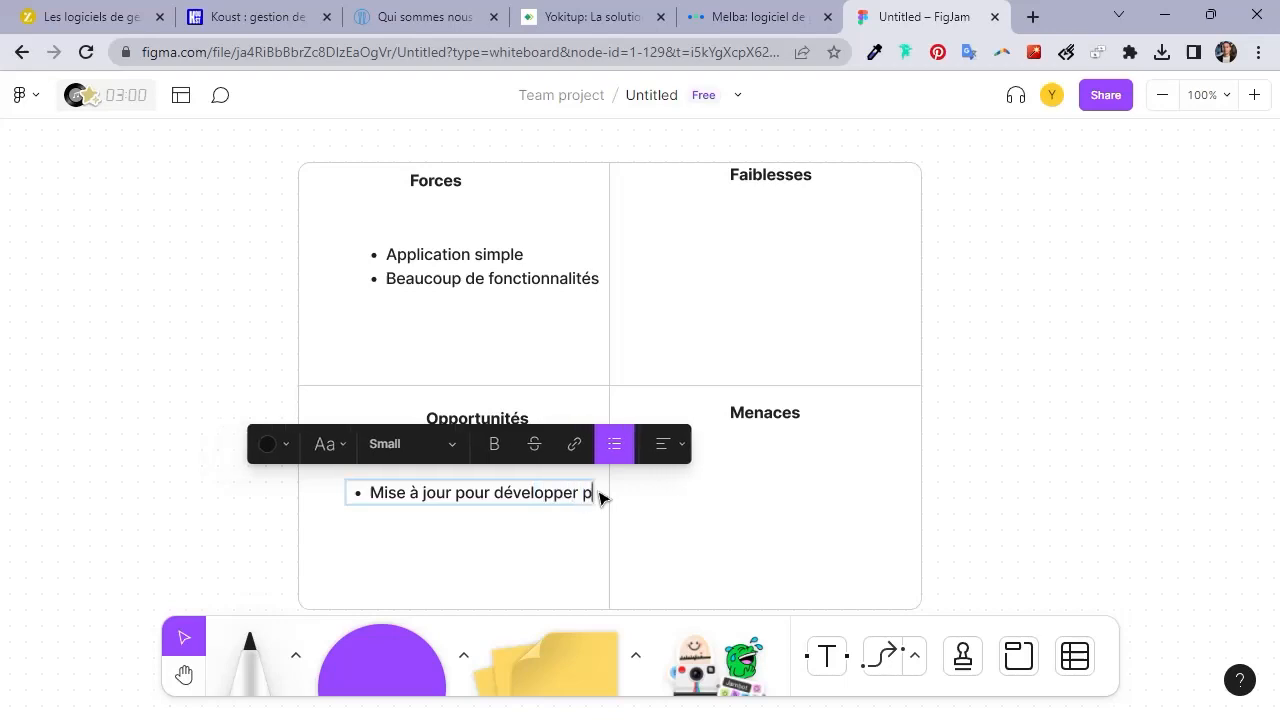
type("lus")
key("Return")
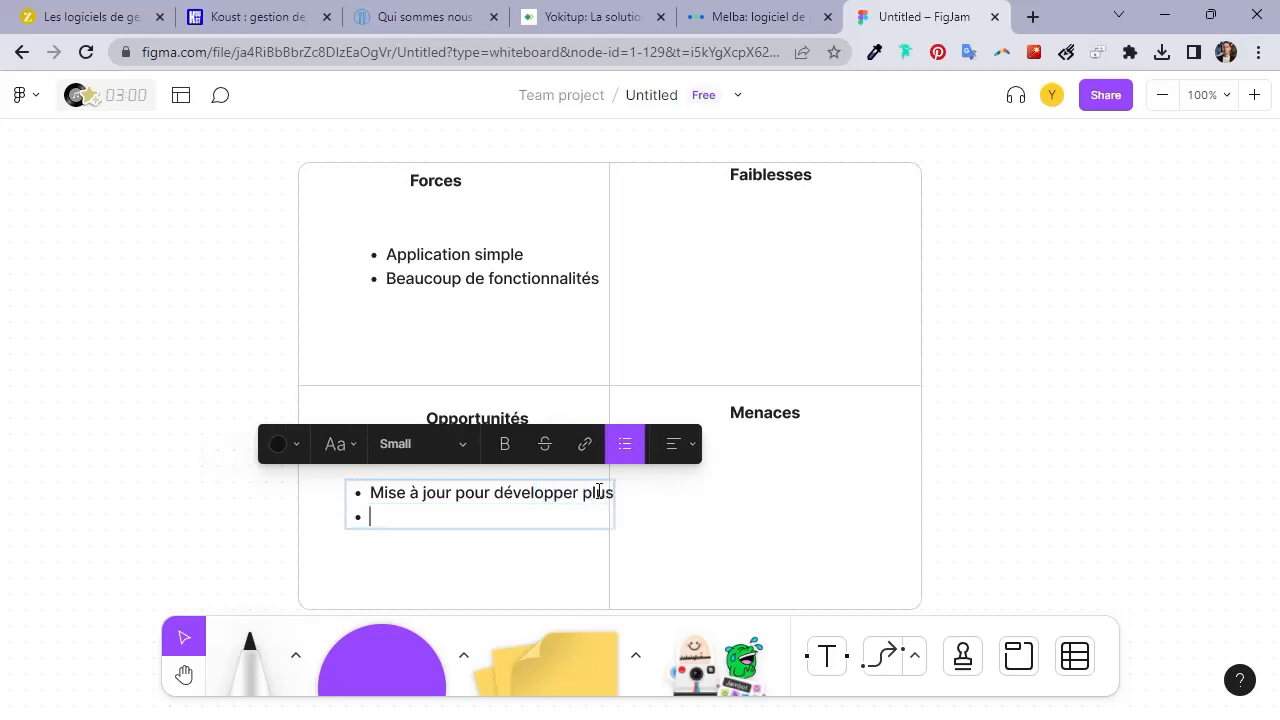
Complete the Opportunités bullet with "de fonctionnalités" and narrow its text box to wrap within the quadrant.
type("de")
key("BackSpace")
key("BackSpace")
key("BackSpace")
type("de f")
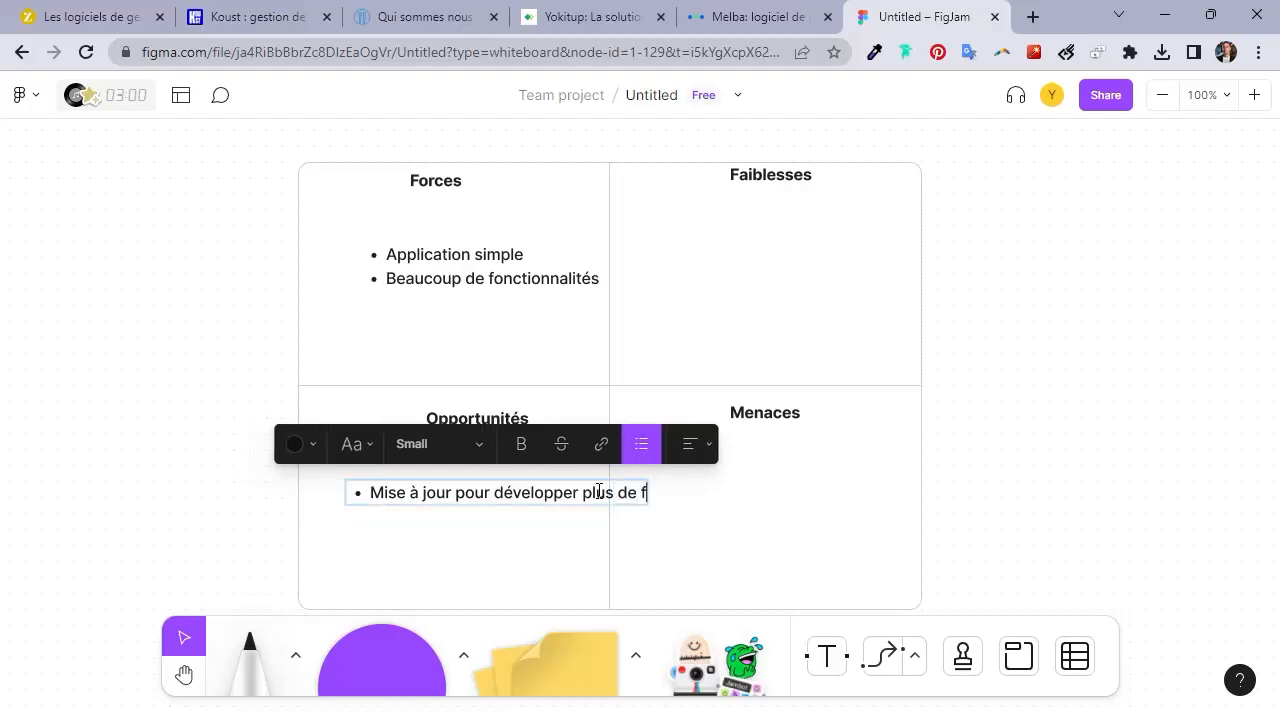
type("onctionna")
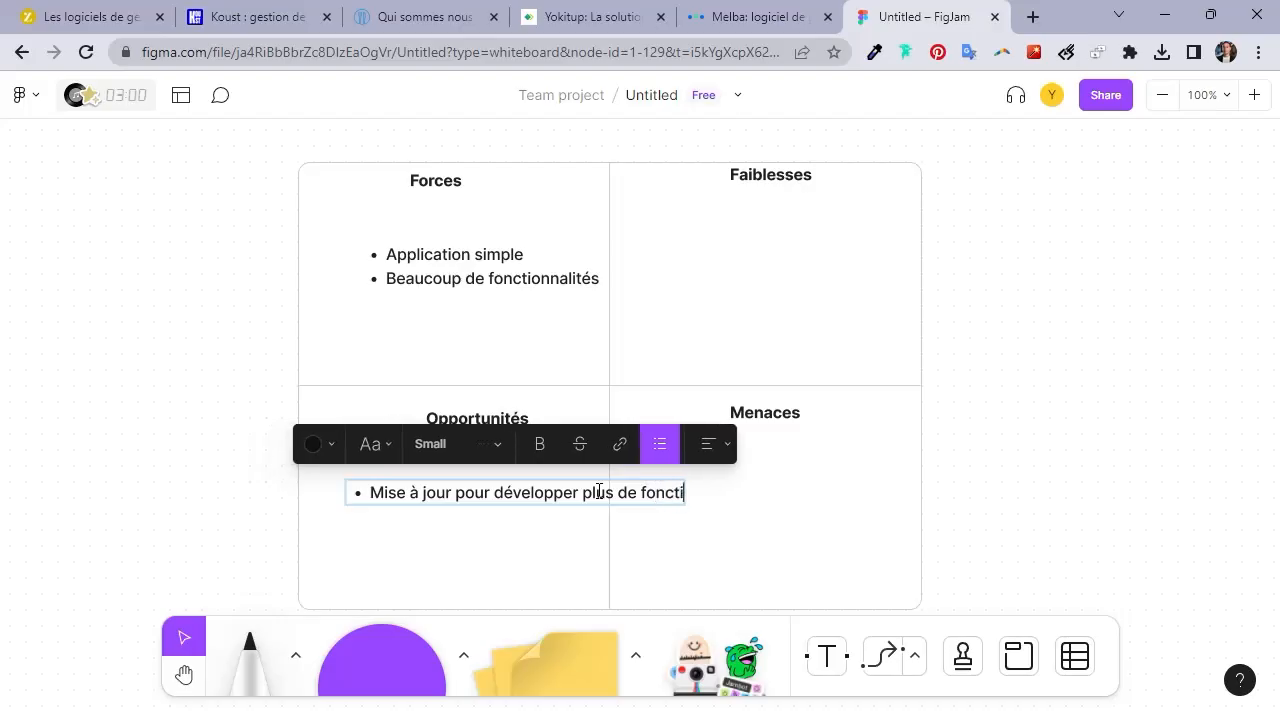
type("tés")
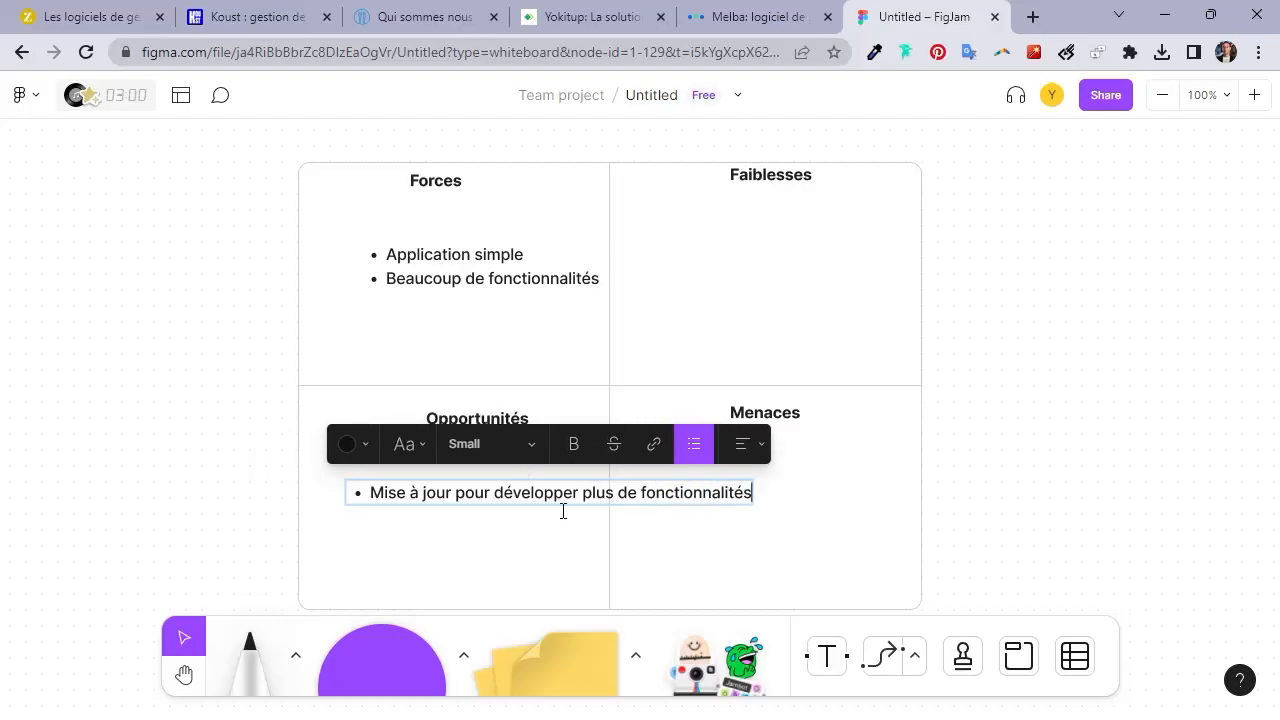
key("Escape")
left_click_drag(758, 492, 606, 513)
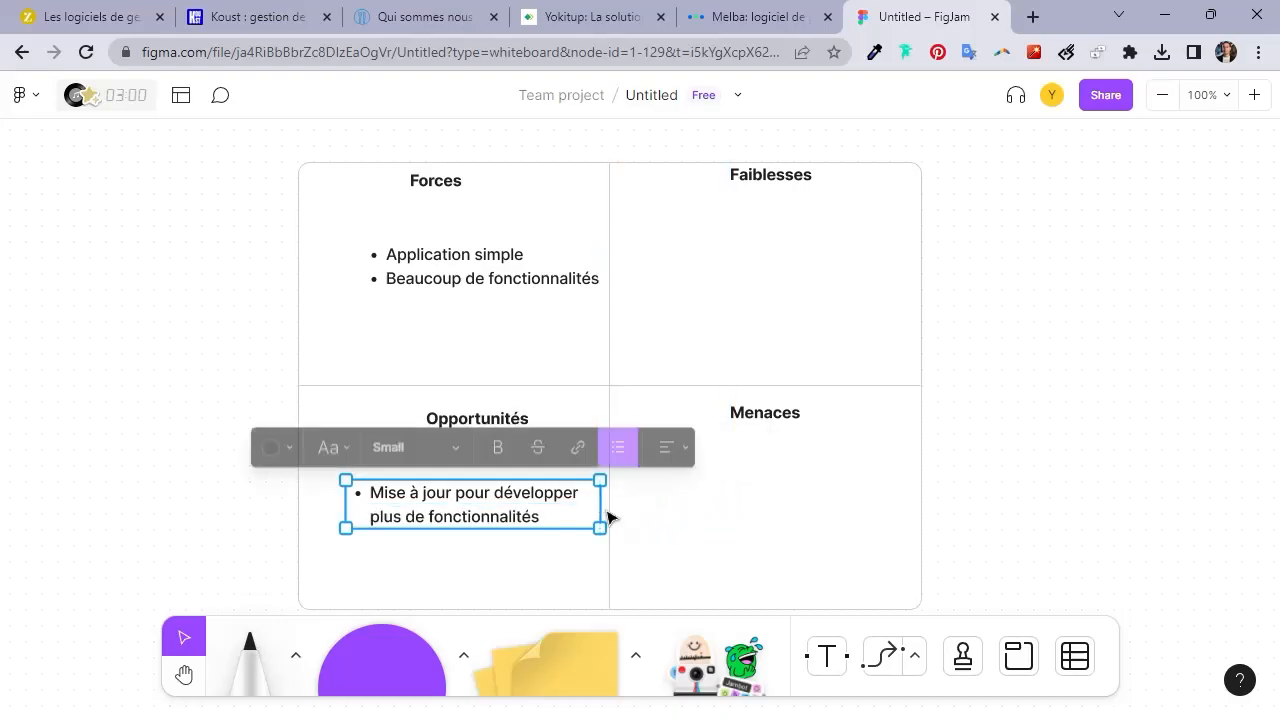
Shift the Opportunités list slightly up and left and add a second bullet, "Partenariat avec des entreprises".
left_click_drag(515, 500, 501, 486)
double_click(522, 503)
left_click(527, 501)
key("Return")
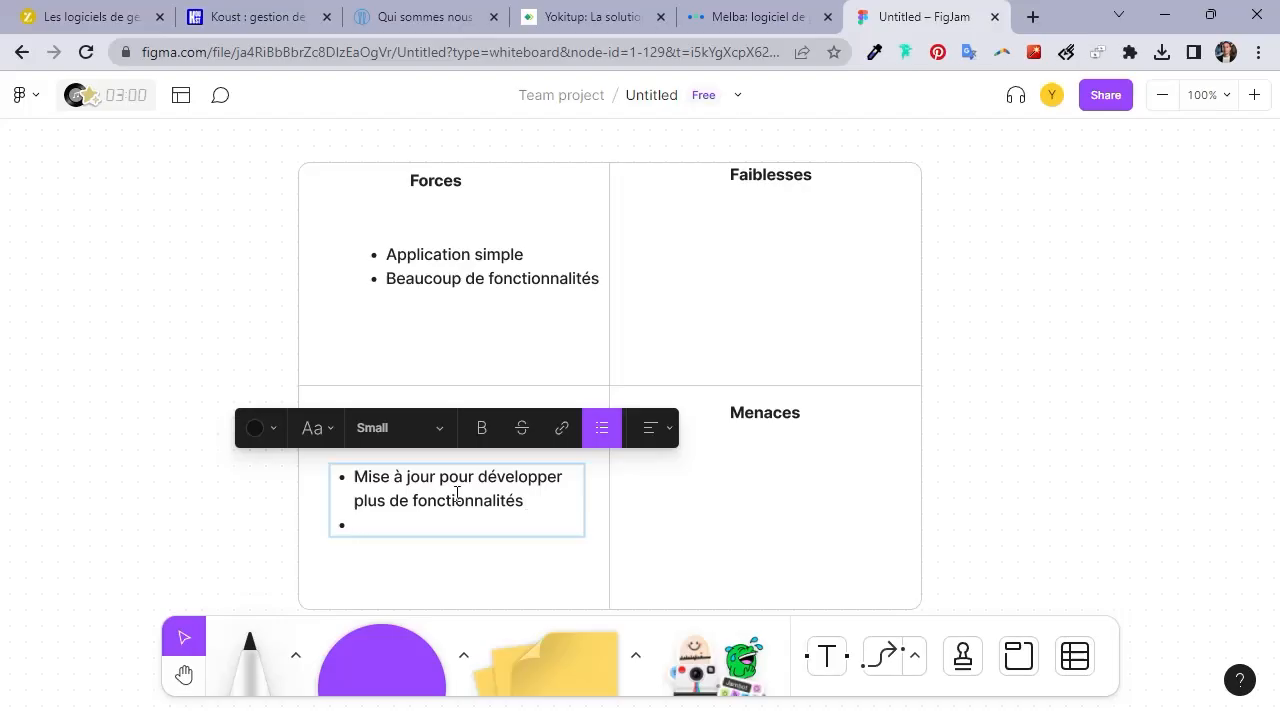
type("Partenariat av")
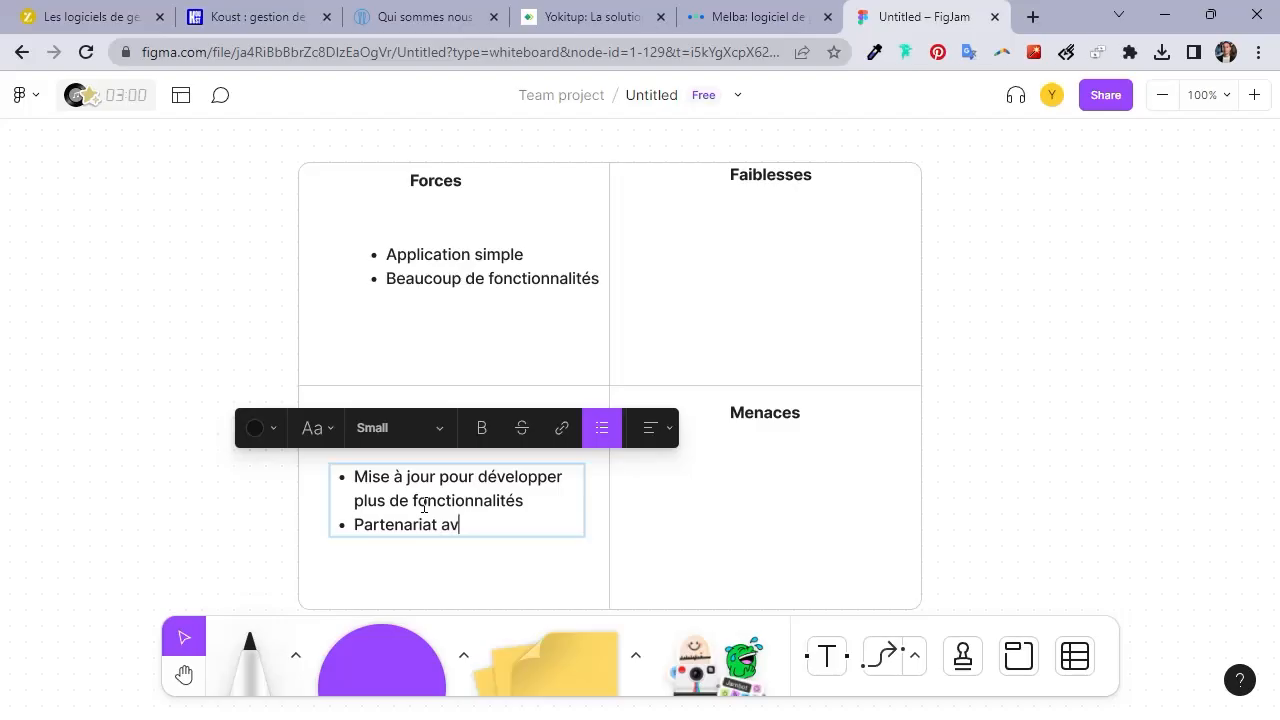
type("ec des entreprises")
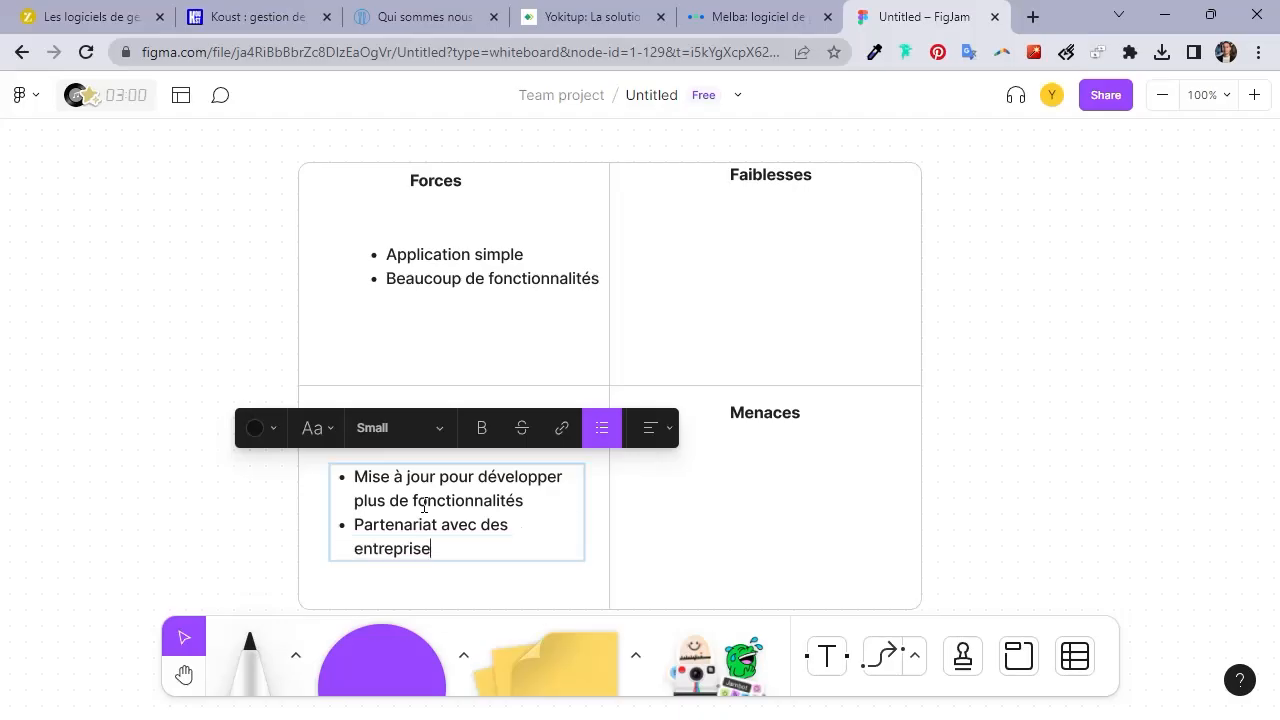
key("Escape")
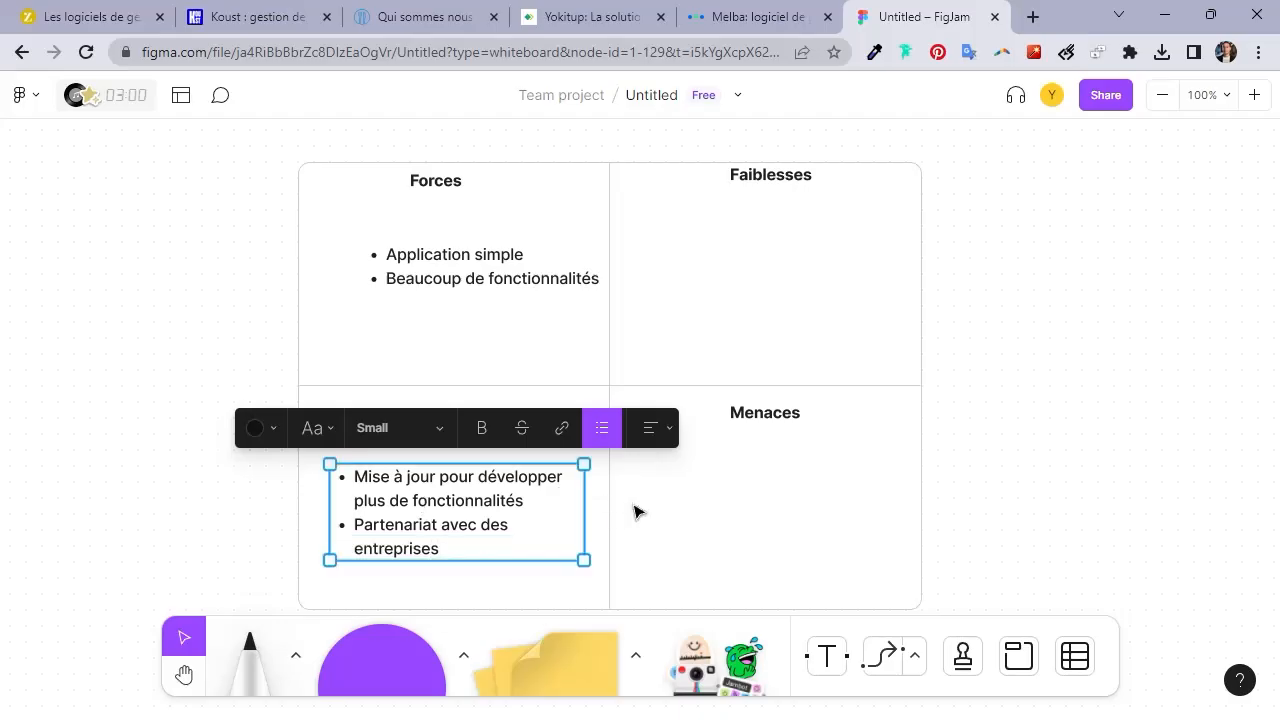
Duplicate the Opportunités list into the Faiblesses quadrant and replace its text with "Nouvelle application donc peu de popularité".
left_click_drag(537, 457, 808, 240)
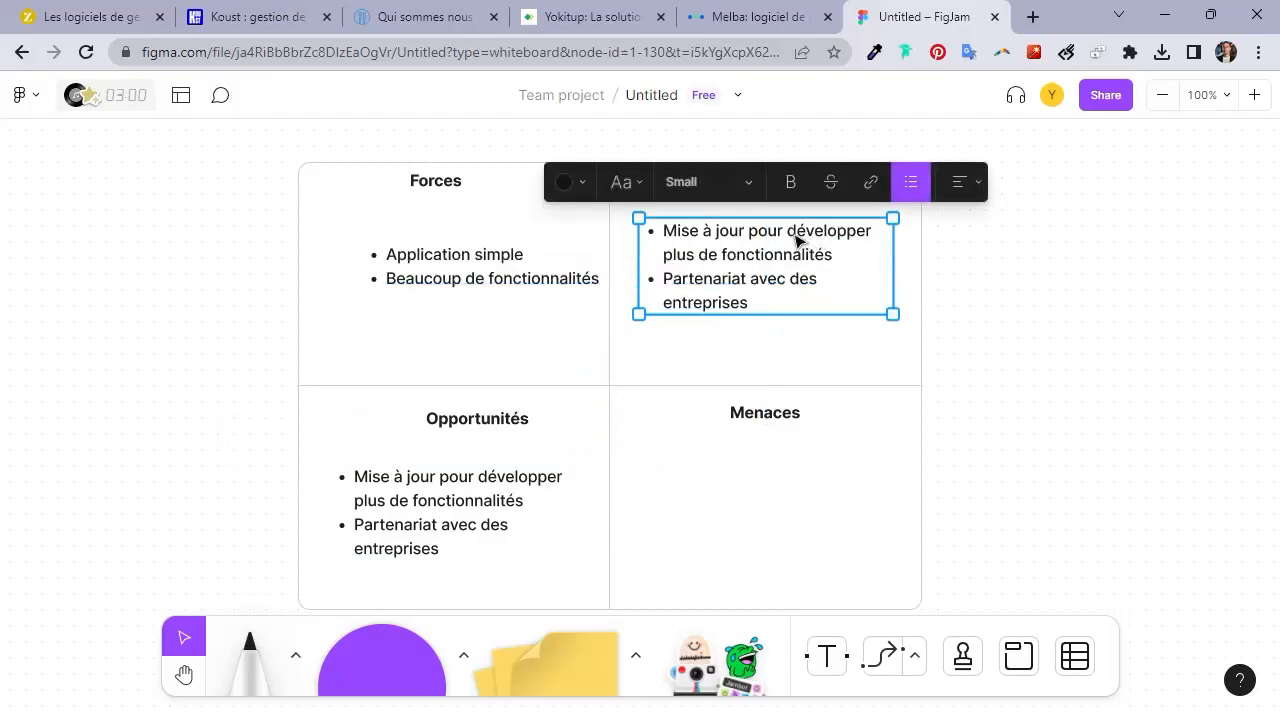
double_click(797, 240)
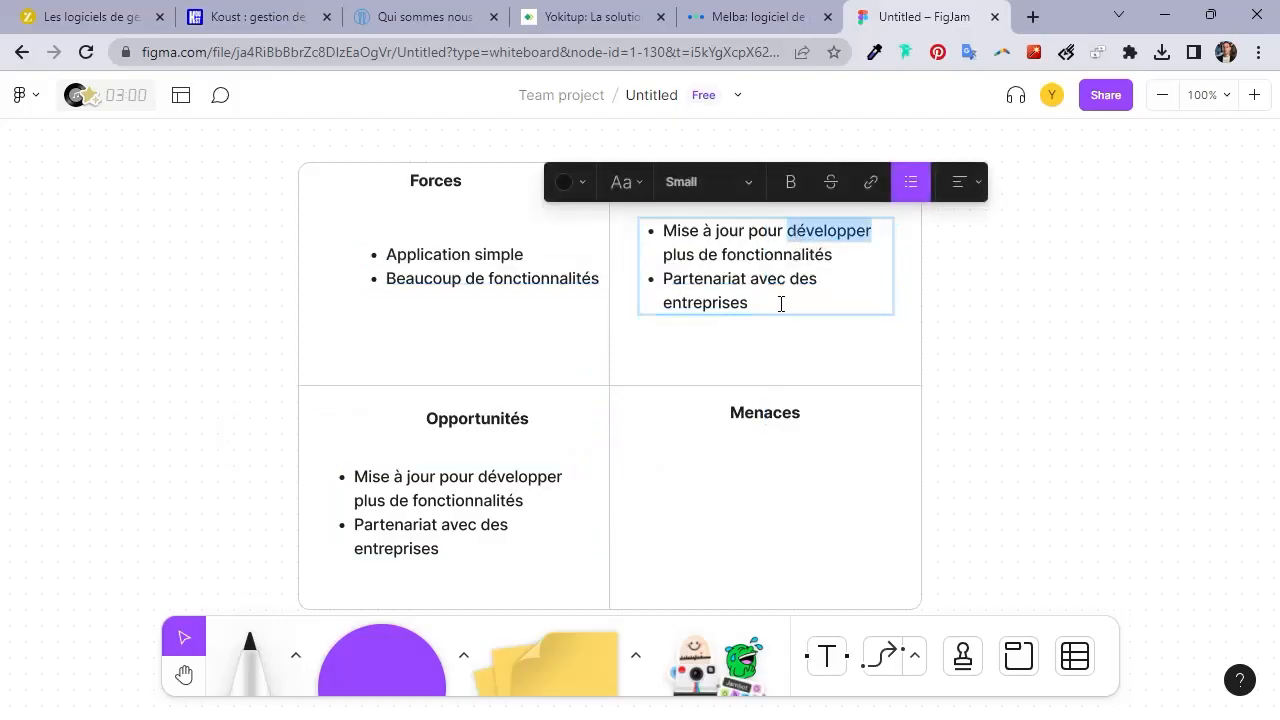
left_click_drag(781, 304, 670, 220)
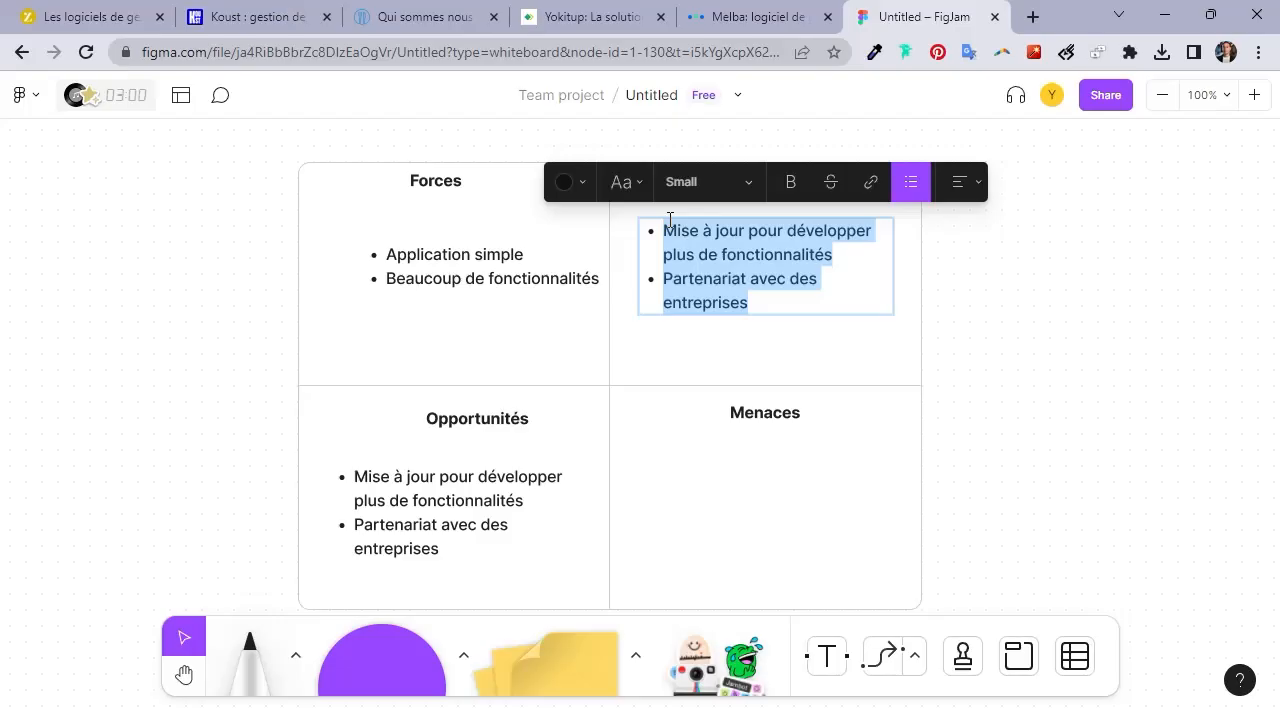
type("N")
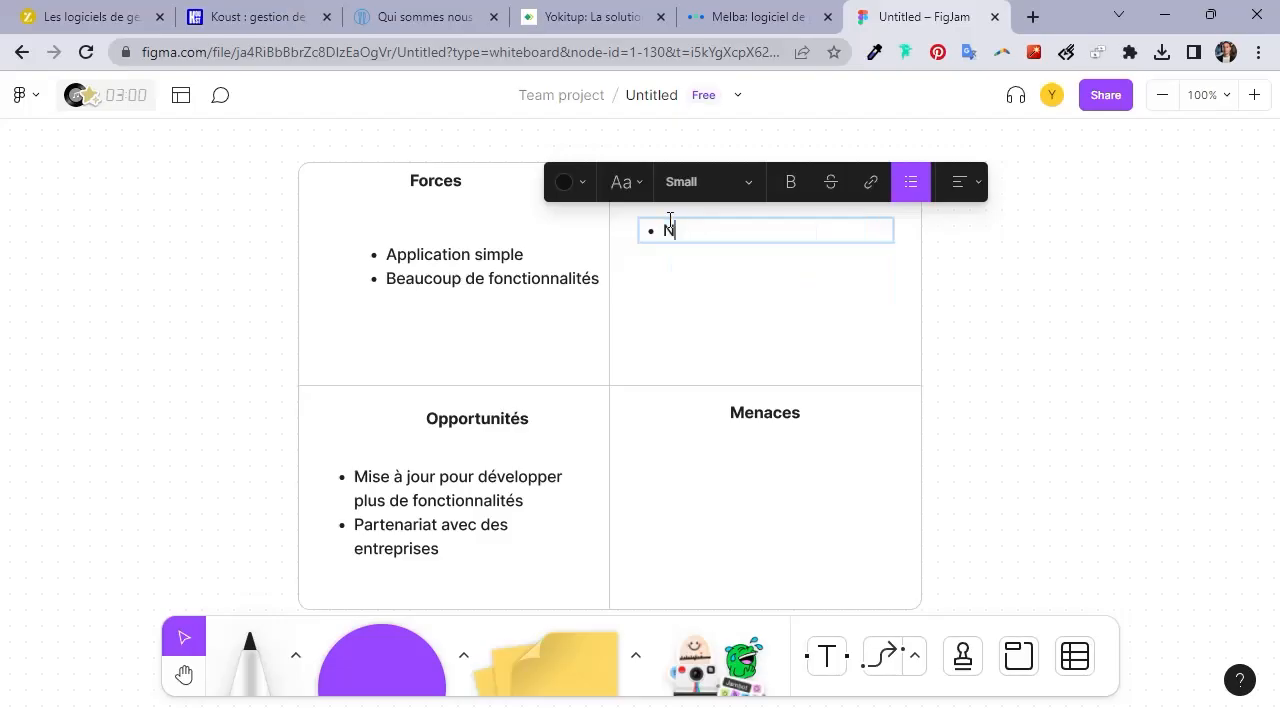
type("ouvelle applicati")
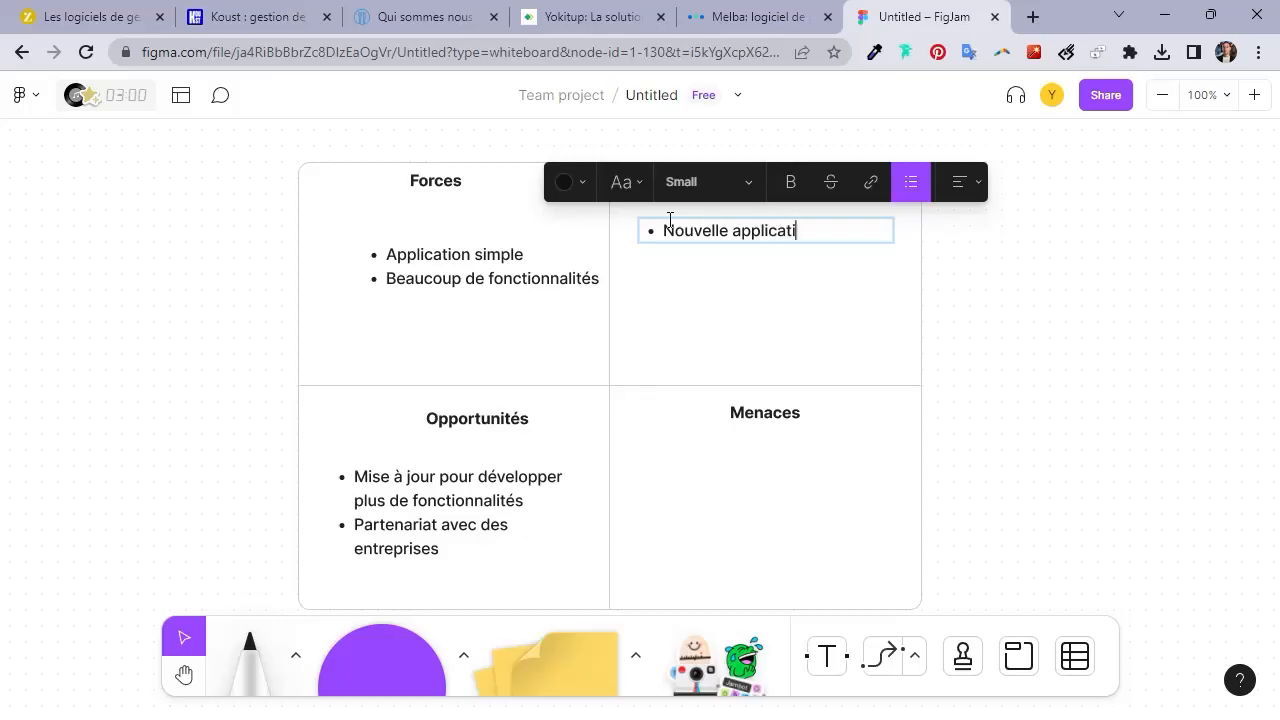
type("on donc peu de po")
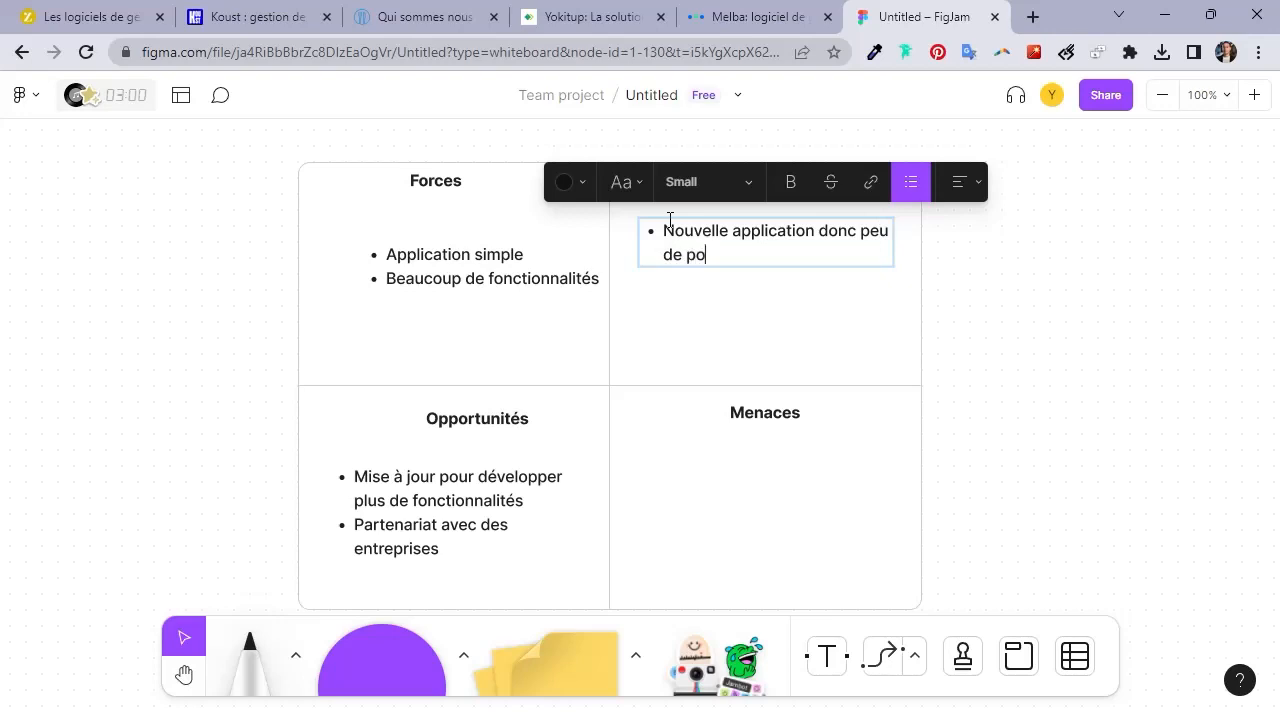
type("pularité")
key("Escape")
Duplicate the Faiblesses list into the Menaces quadrant, replace its text with "Beaucoup de concurrents" and clear the selection.
left_click_drag(713, 247, 665, 468)
double_click(704, 468)
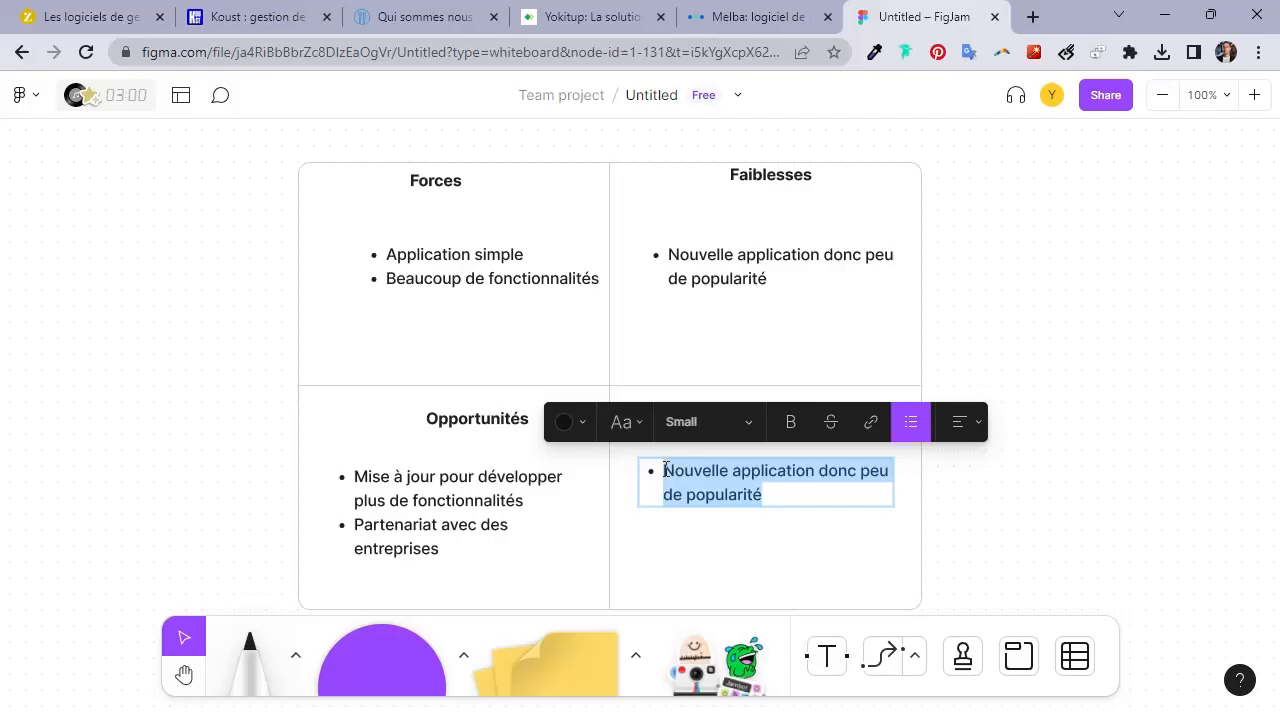
type("Be")
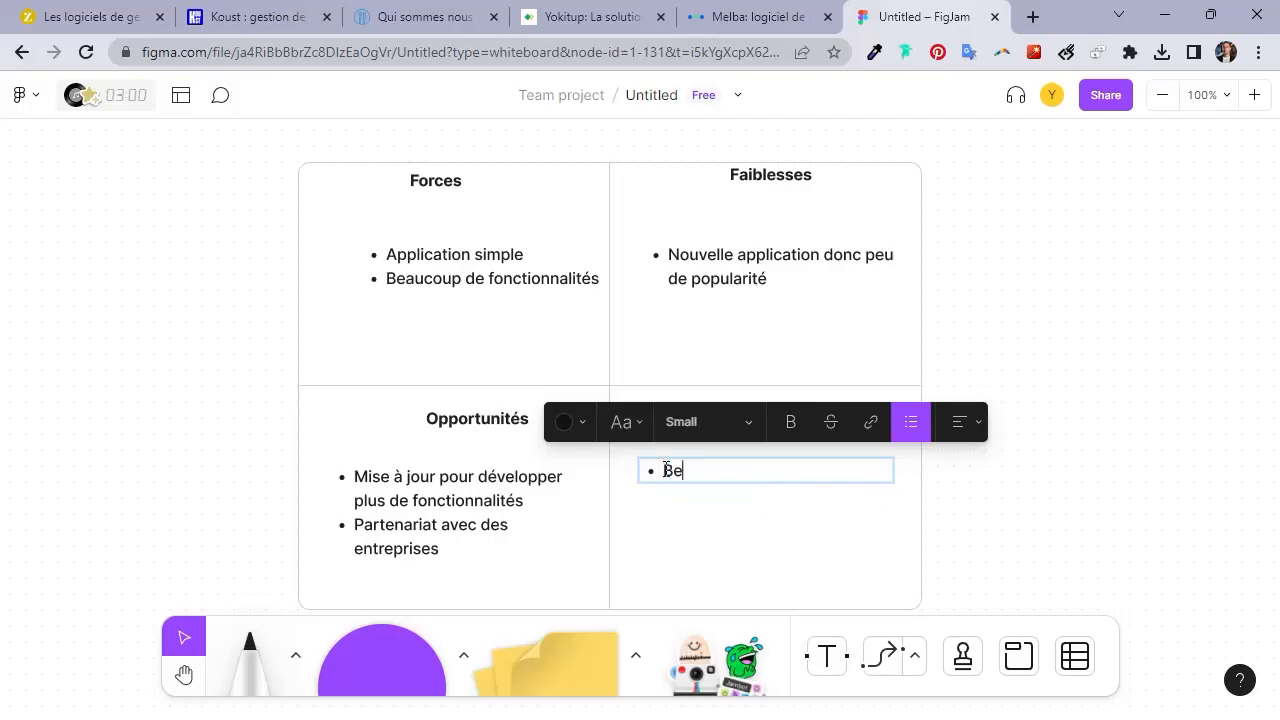
type("aucoup de conc")
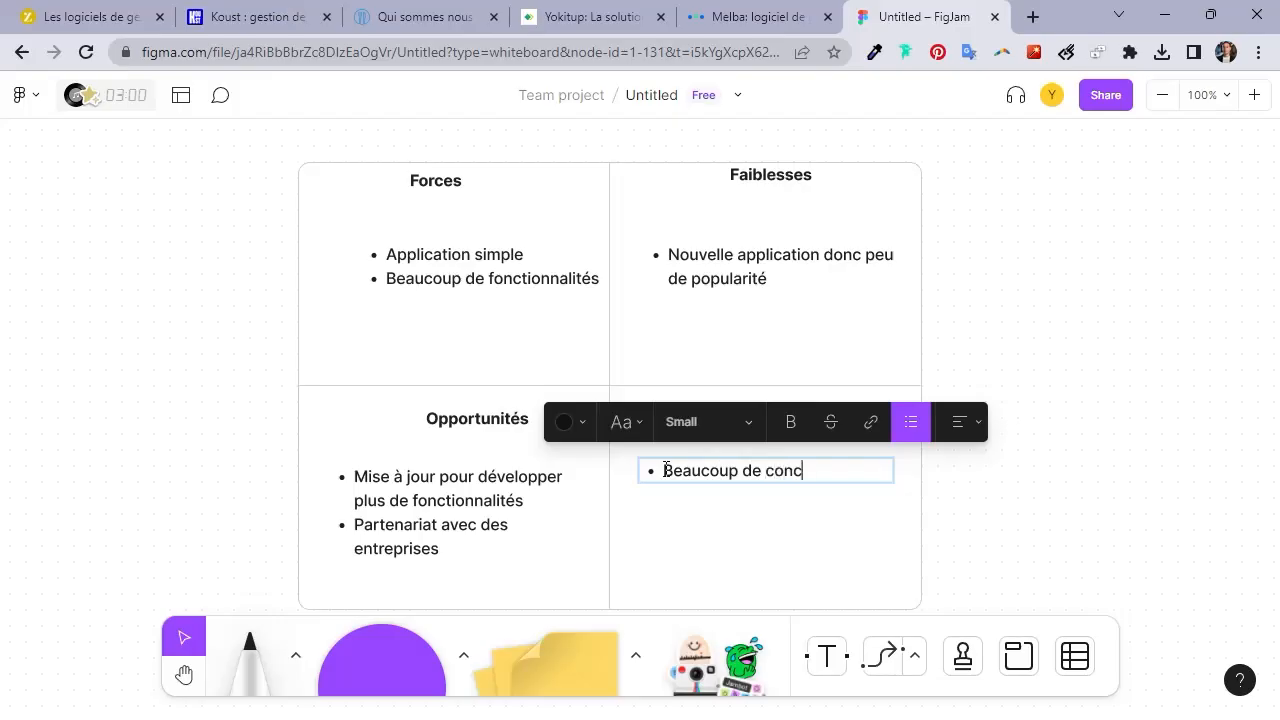
type("urrents")
key("Escape")
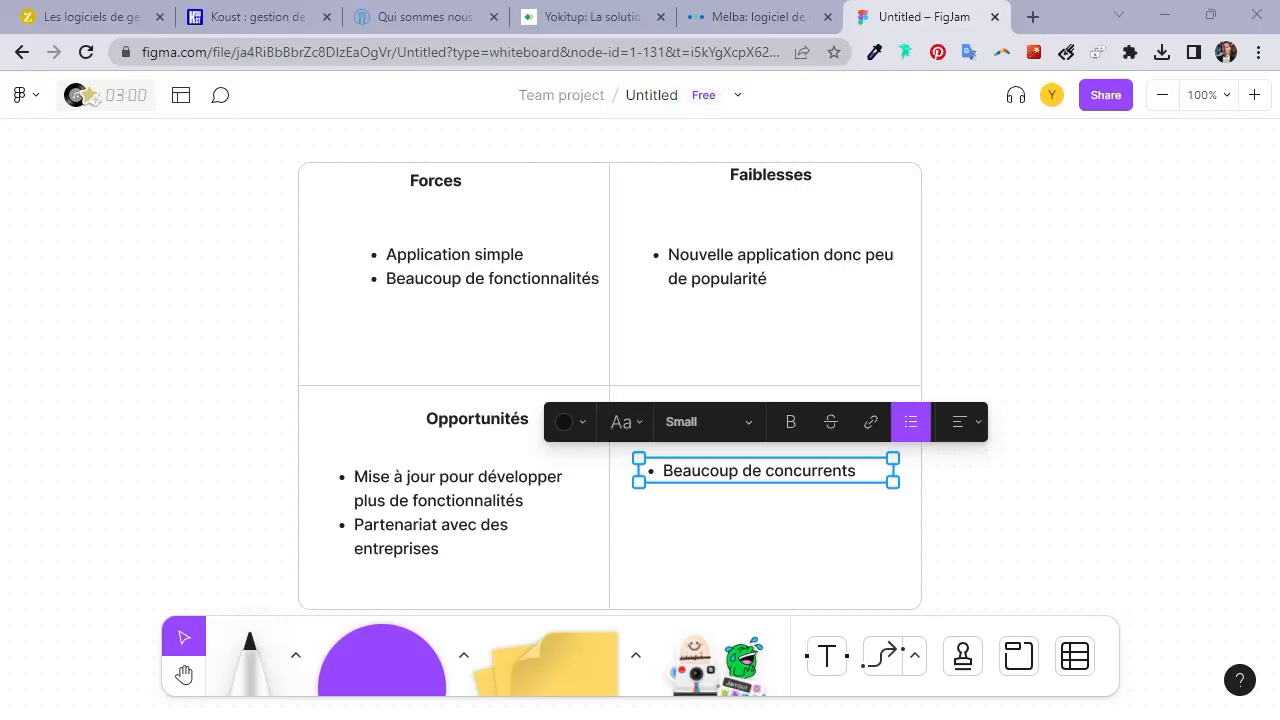
left_click(1091, 385)
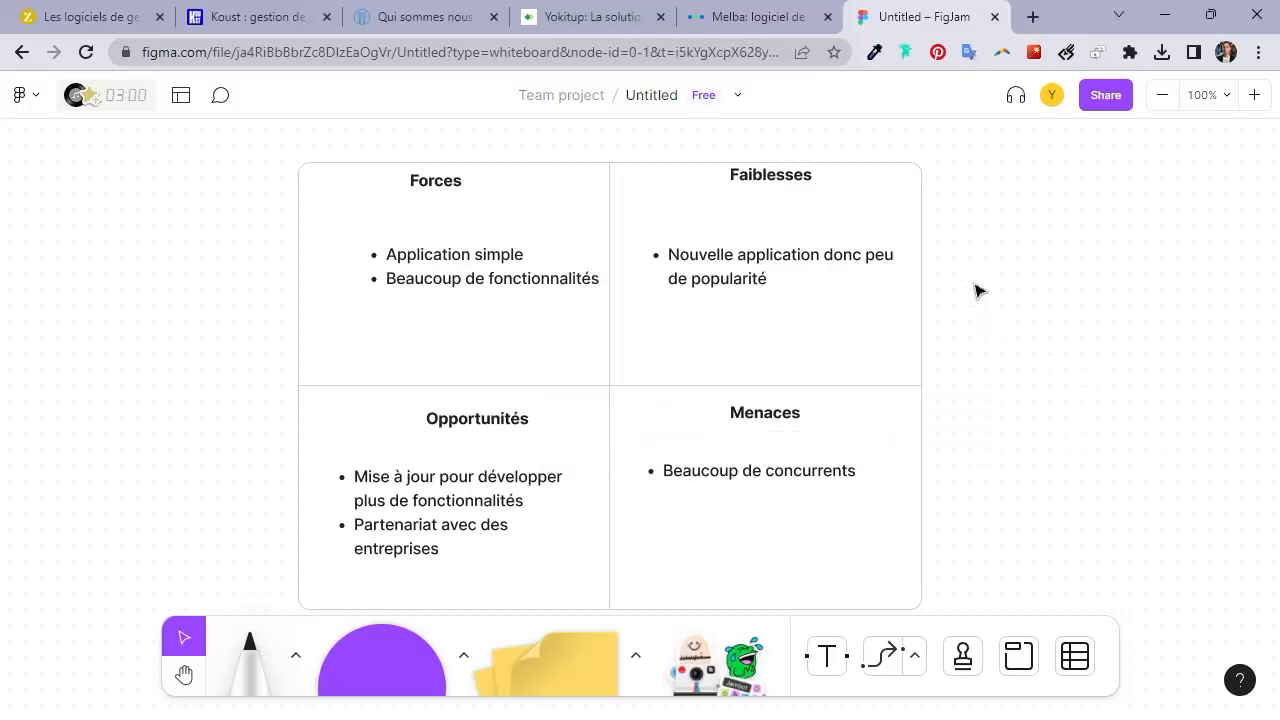
Go back to the team project's file list and reopen the untitled SWOT board.
left_click(18, 104)
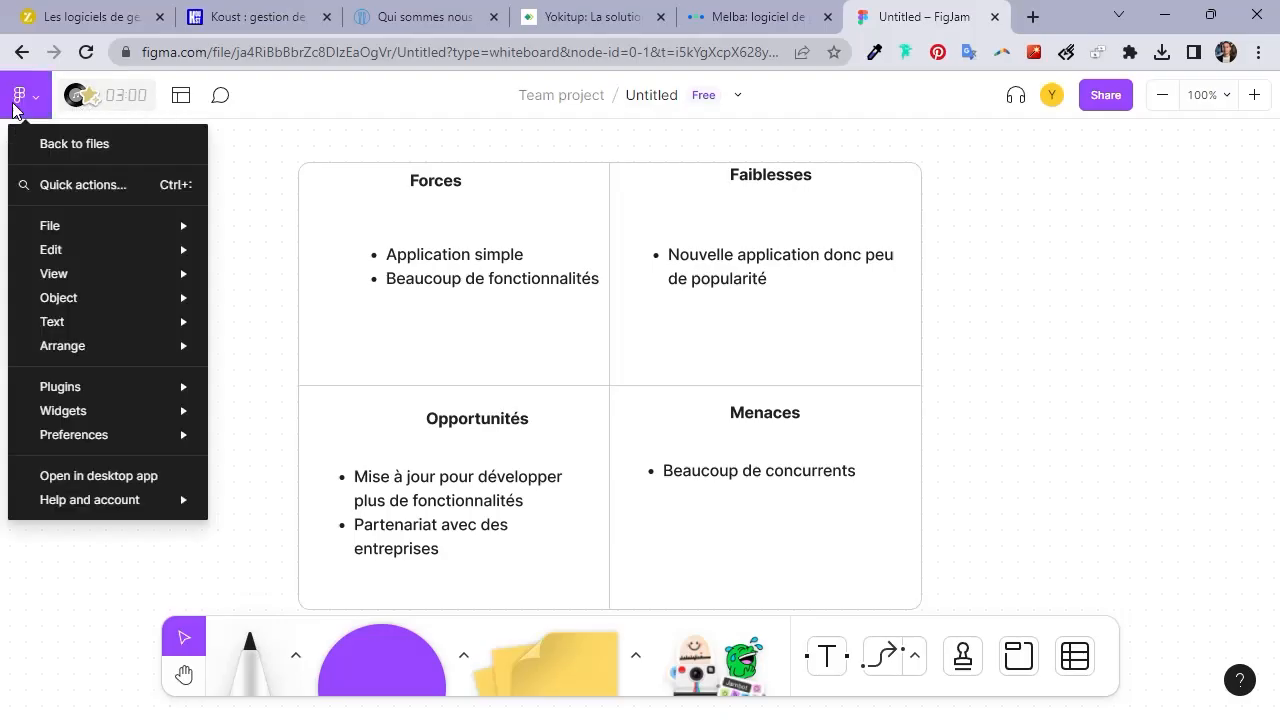
left_click(70, 145)
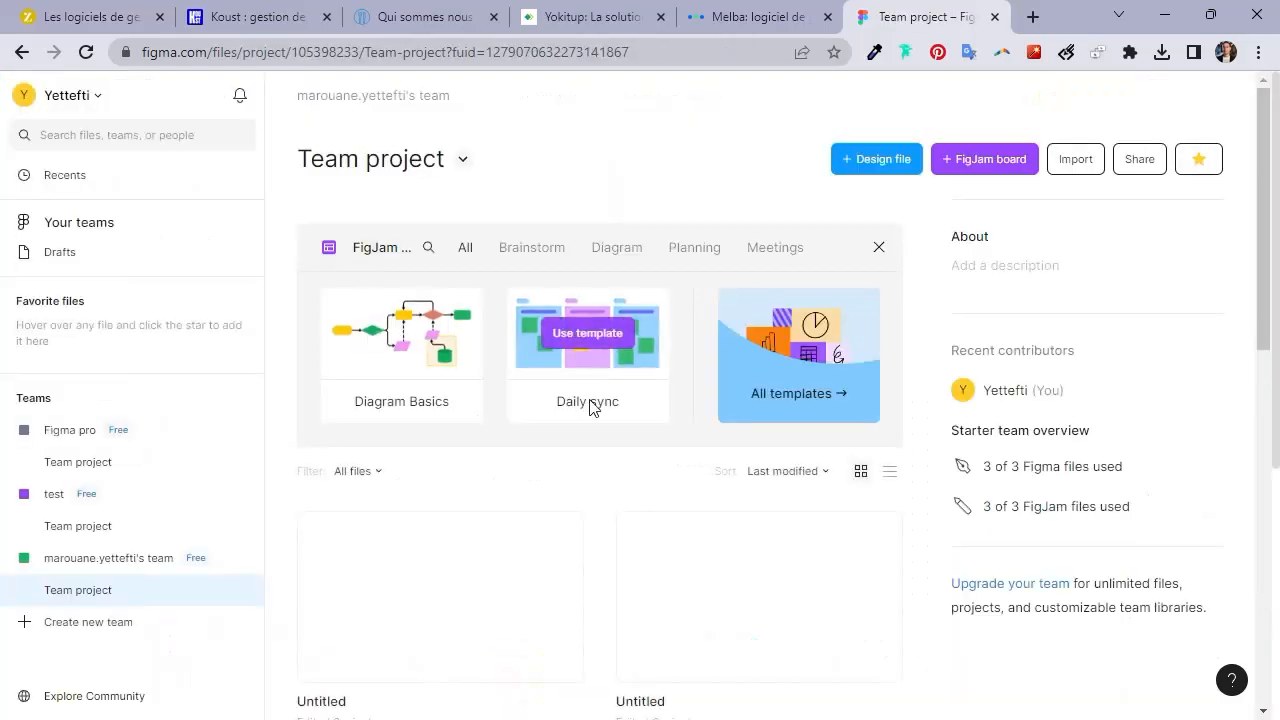
scroll(598, 398, "down", 2)
left_click(463, 400)
double_click(463, 400)
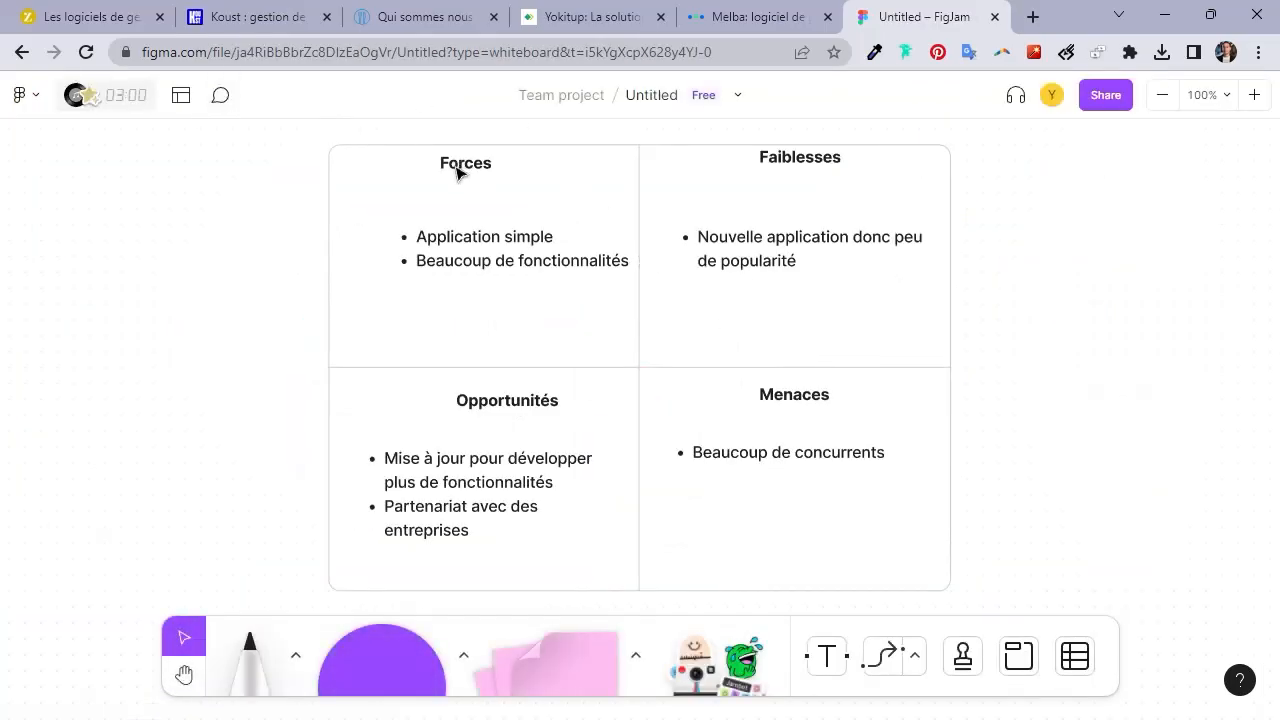
Rename the board as SWOT and return to the team project's file list.
left_click(662, 96)
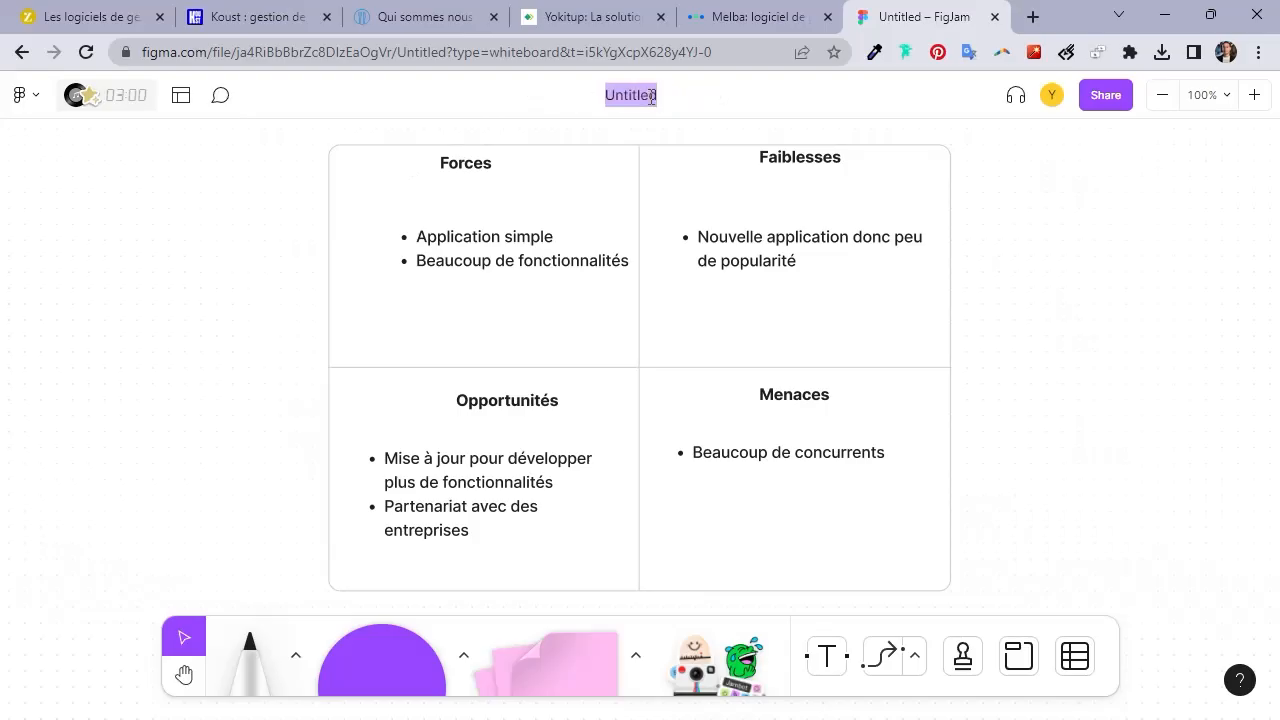
type("SWOT")
key("Return")
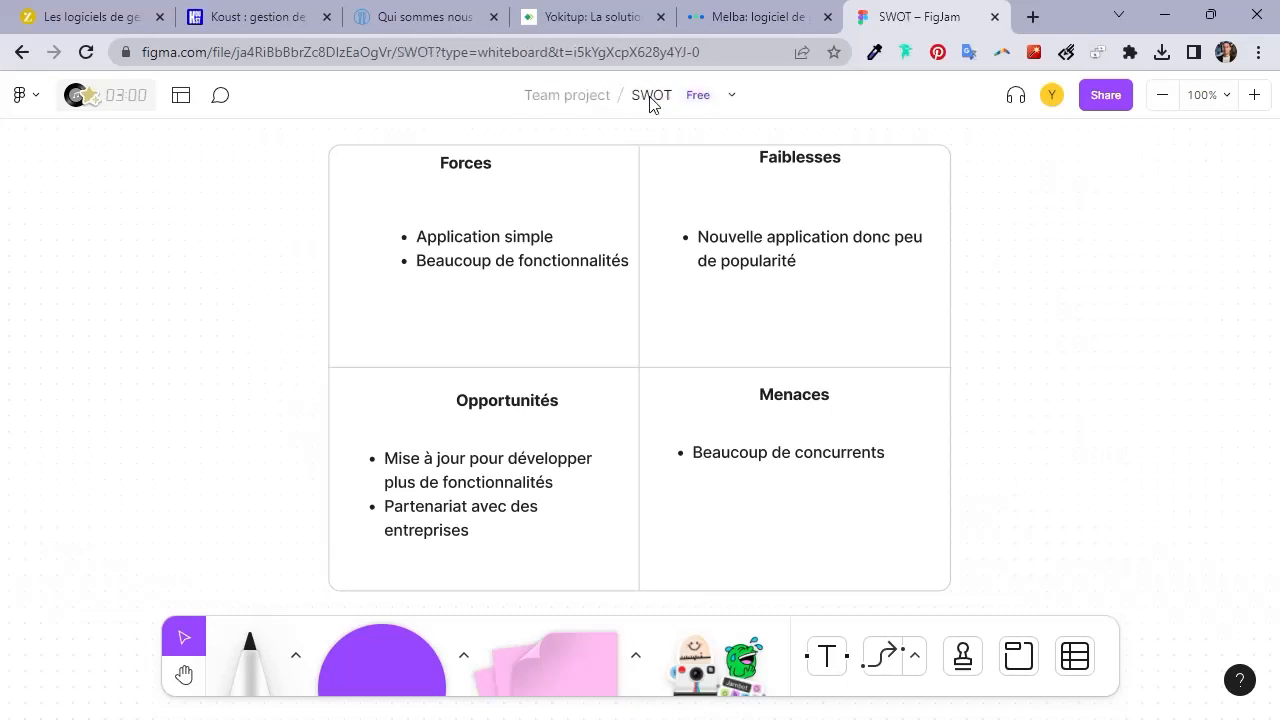
left_click(20, 97)
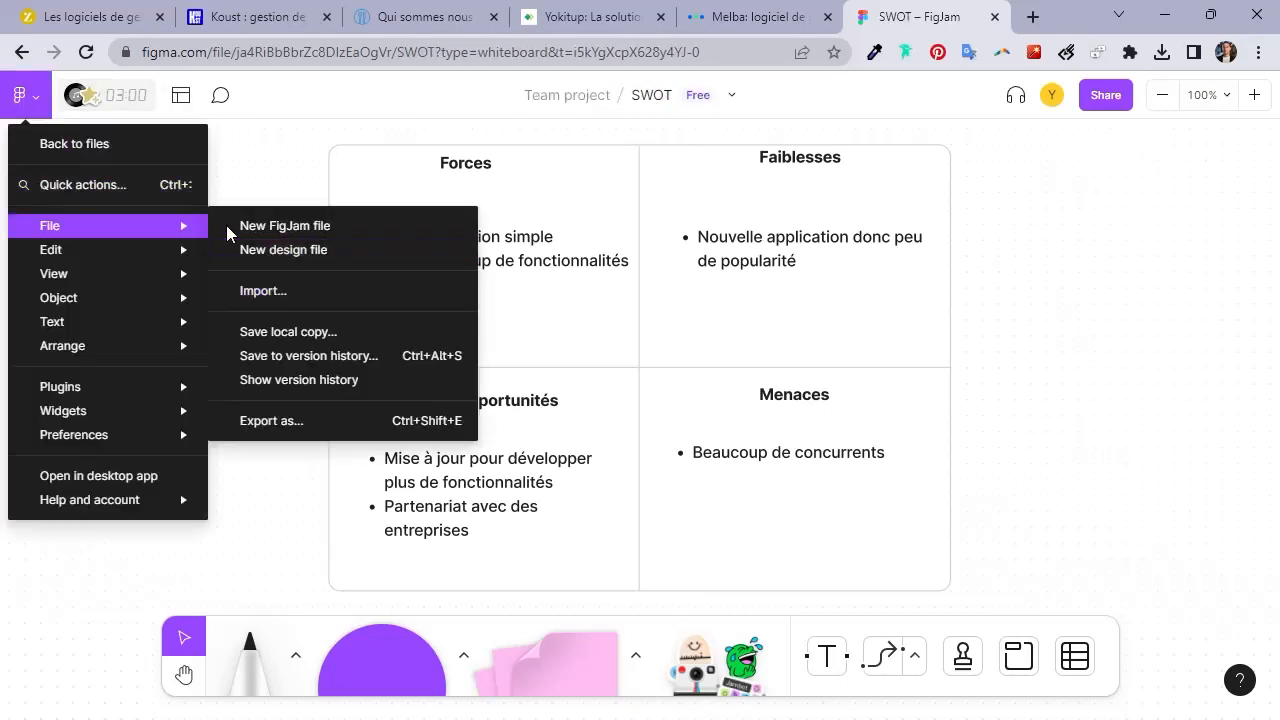
left_click(93, 141)
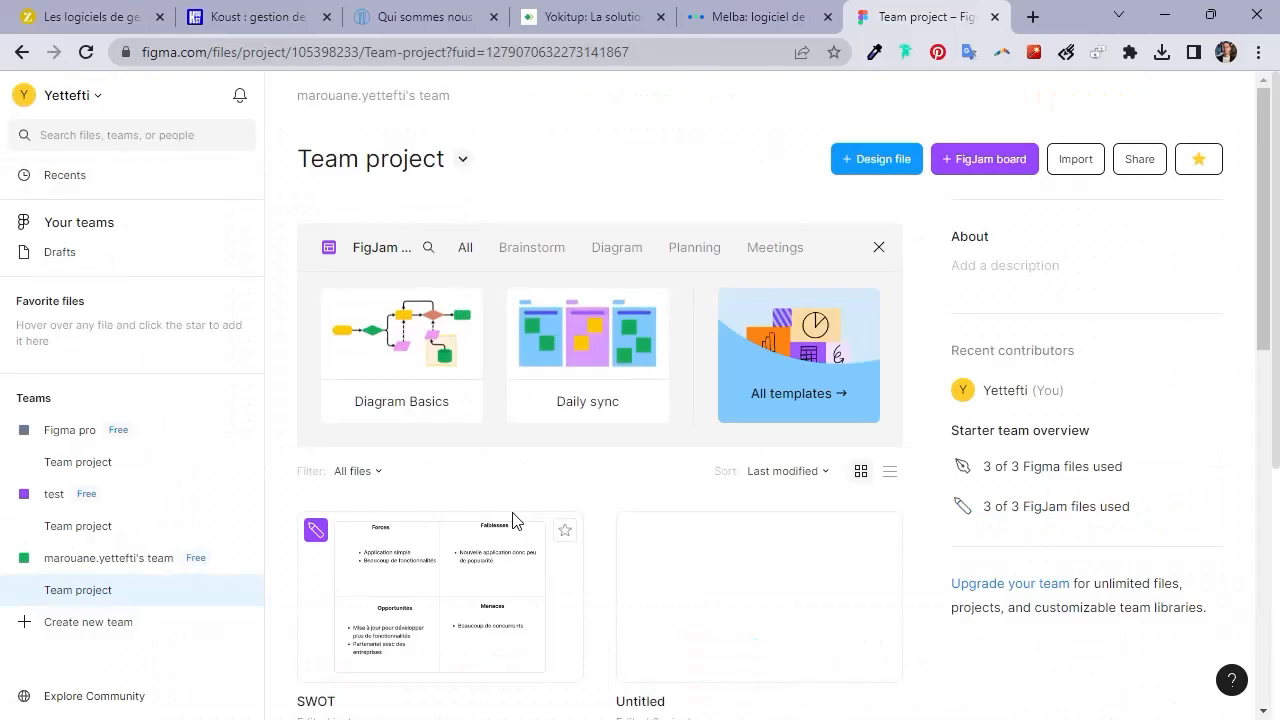